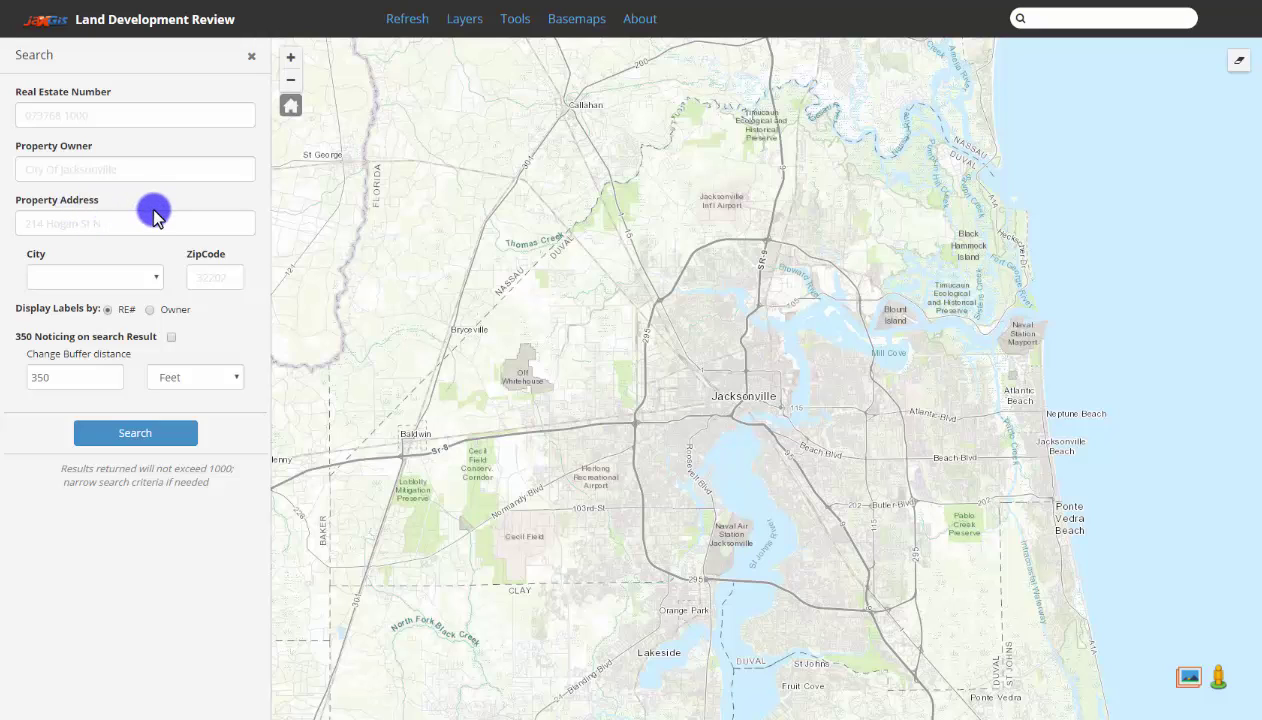
- Search for the parcel at 303 LAURA ST N, JACKSONVILLE, zip code 32202
left_click(130, 221)
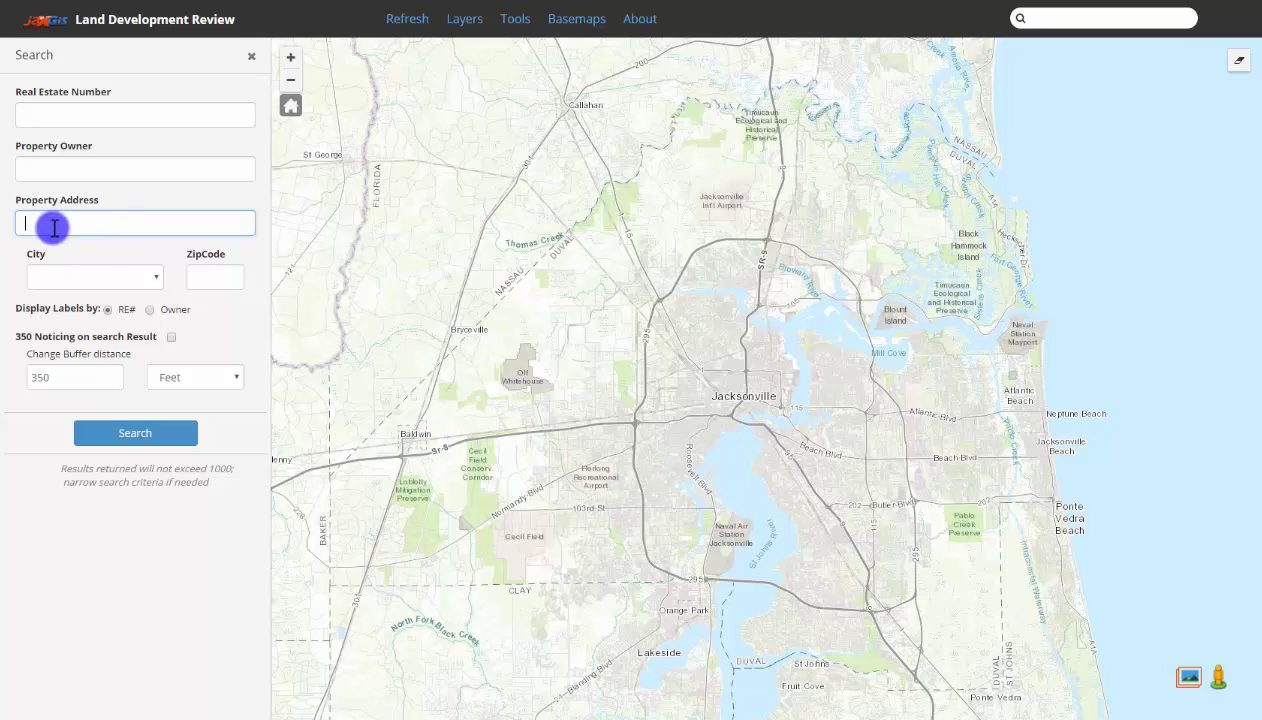
type("303 La")
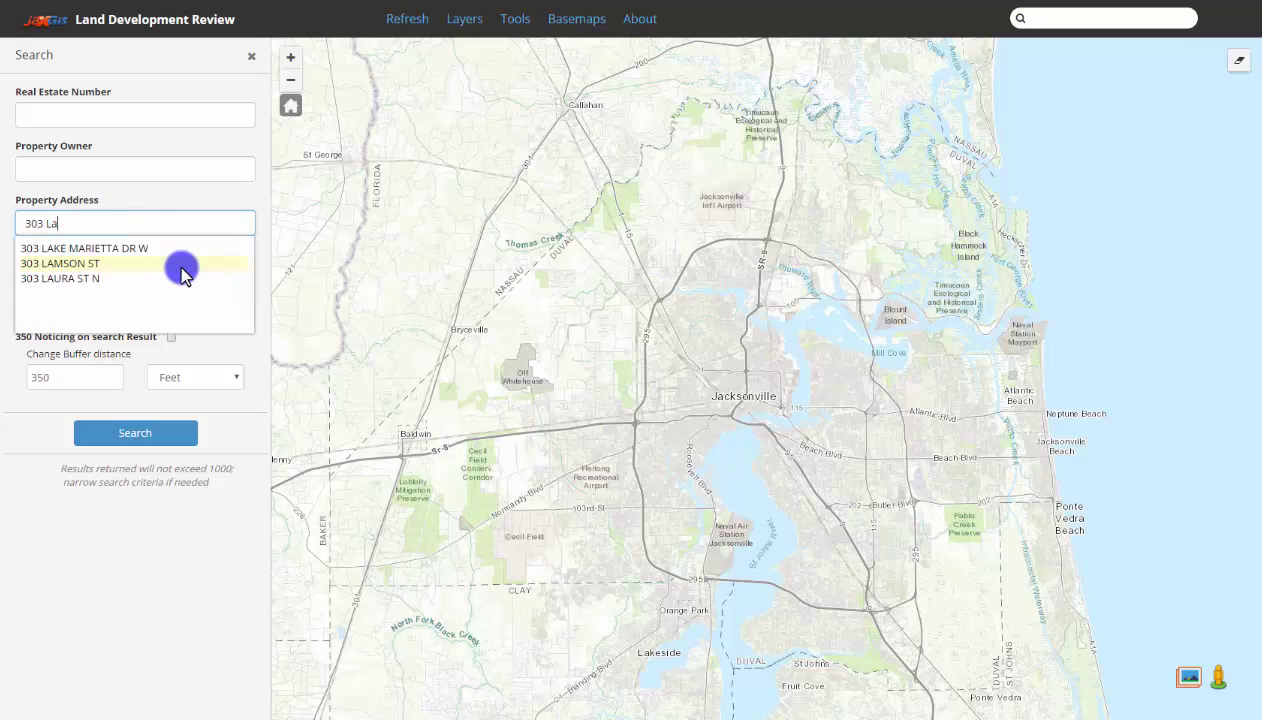
left_click(118, 280)
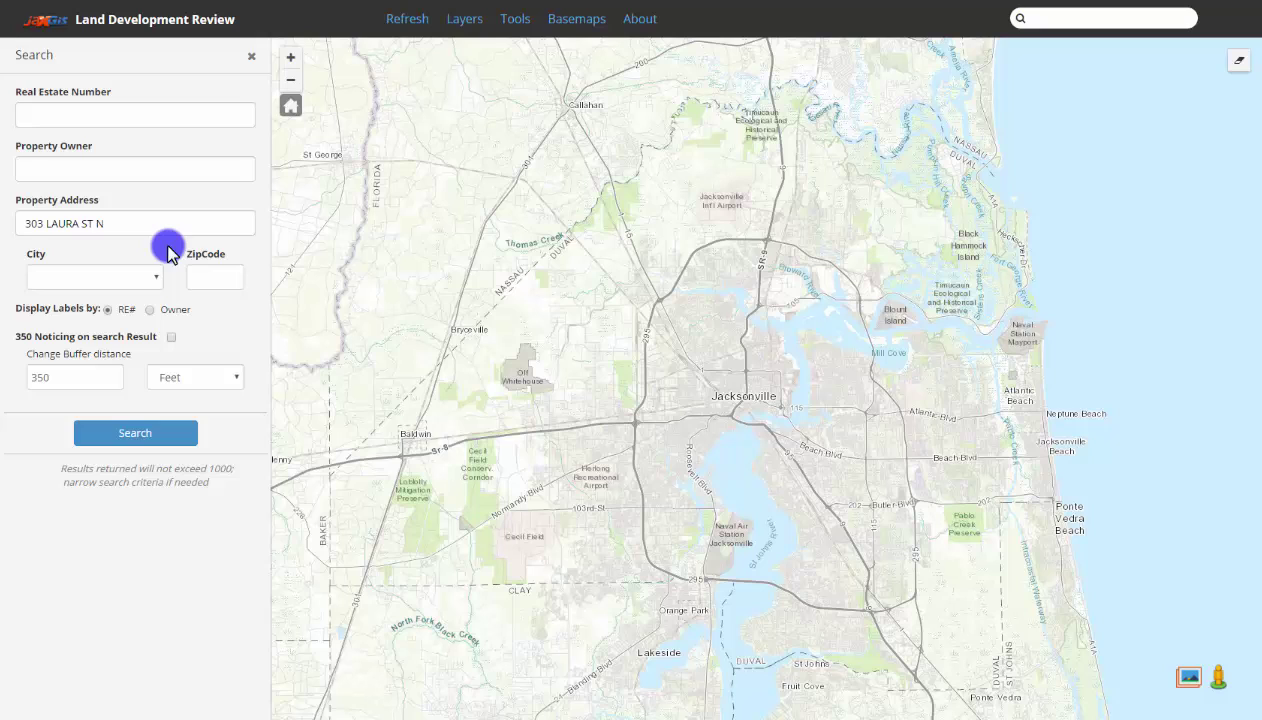
left_click(155, 277)
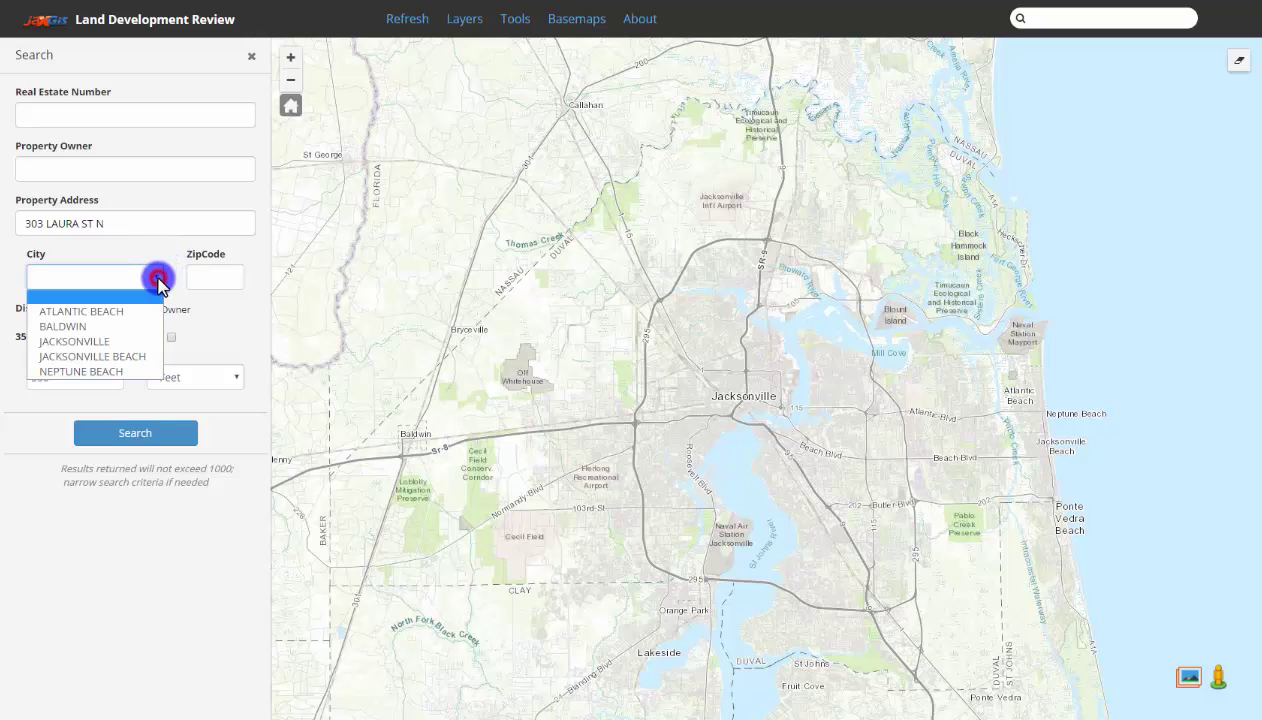
left_click(93, 342)
left_click(232, 274)
type("322")
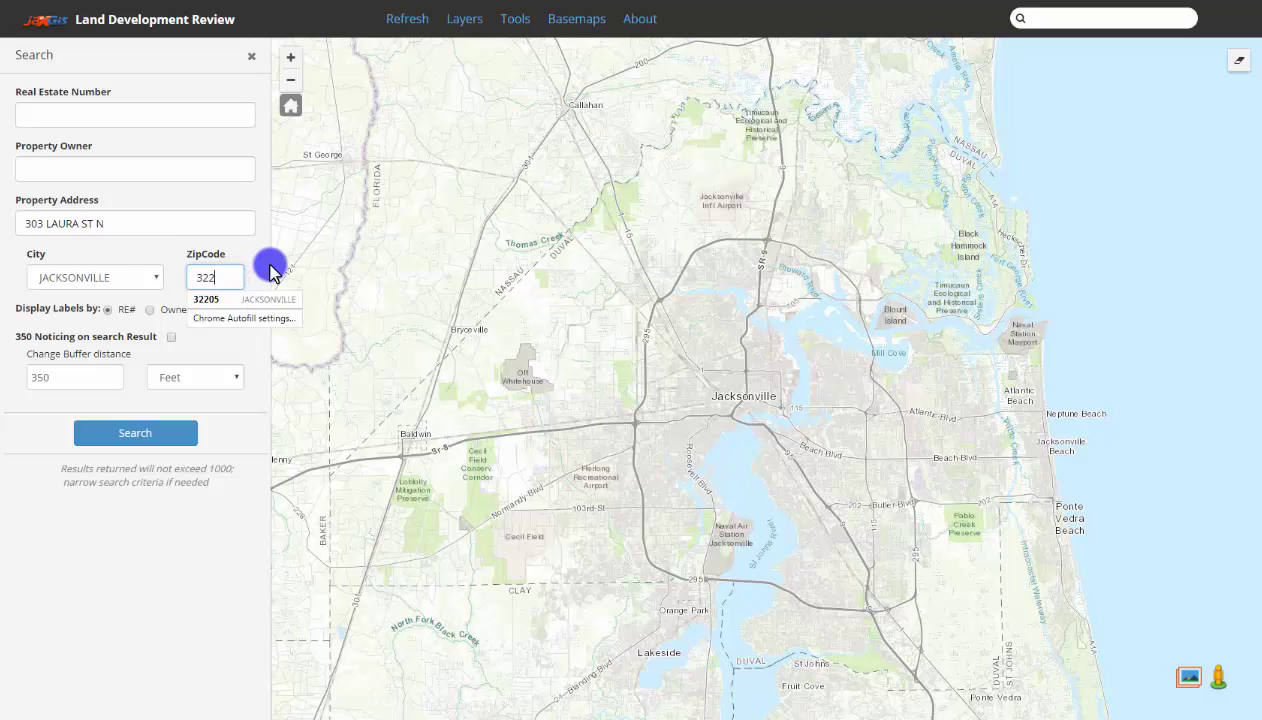
type("02")
left_click(220, 300)
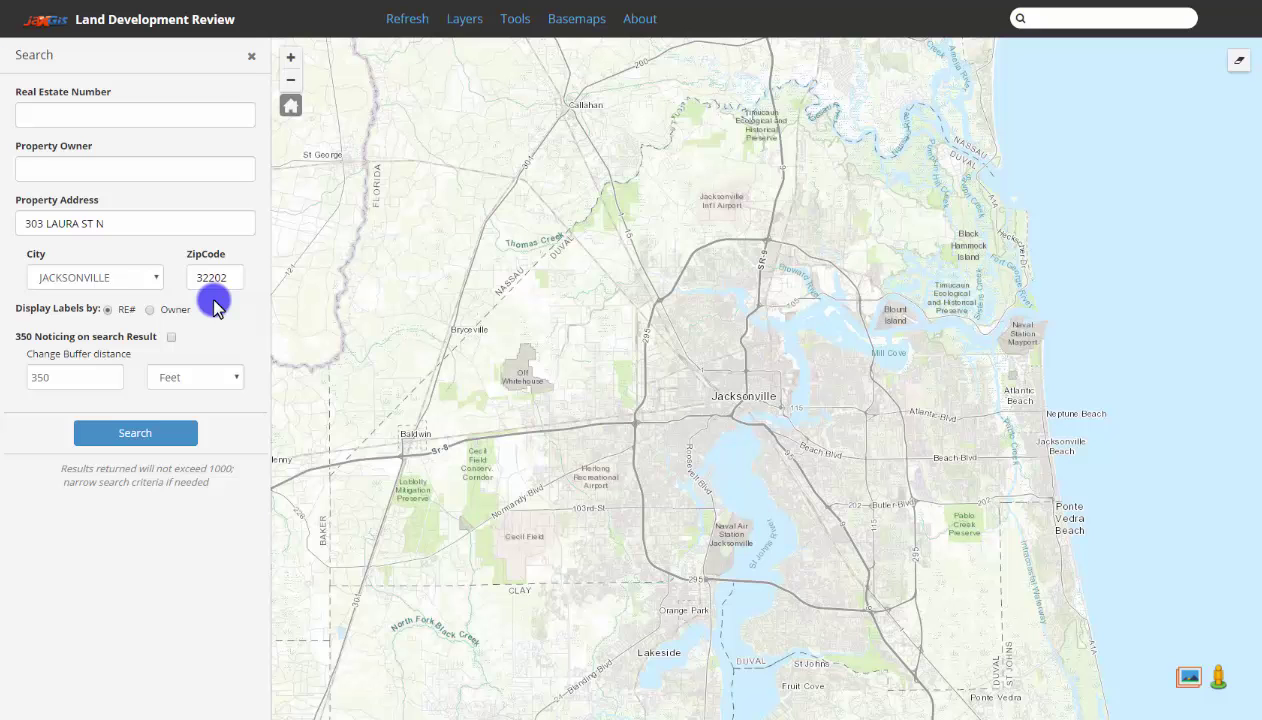
left_click(146, 434)
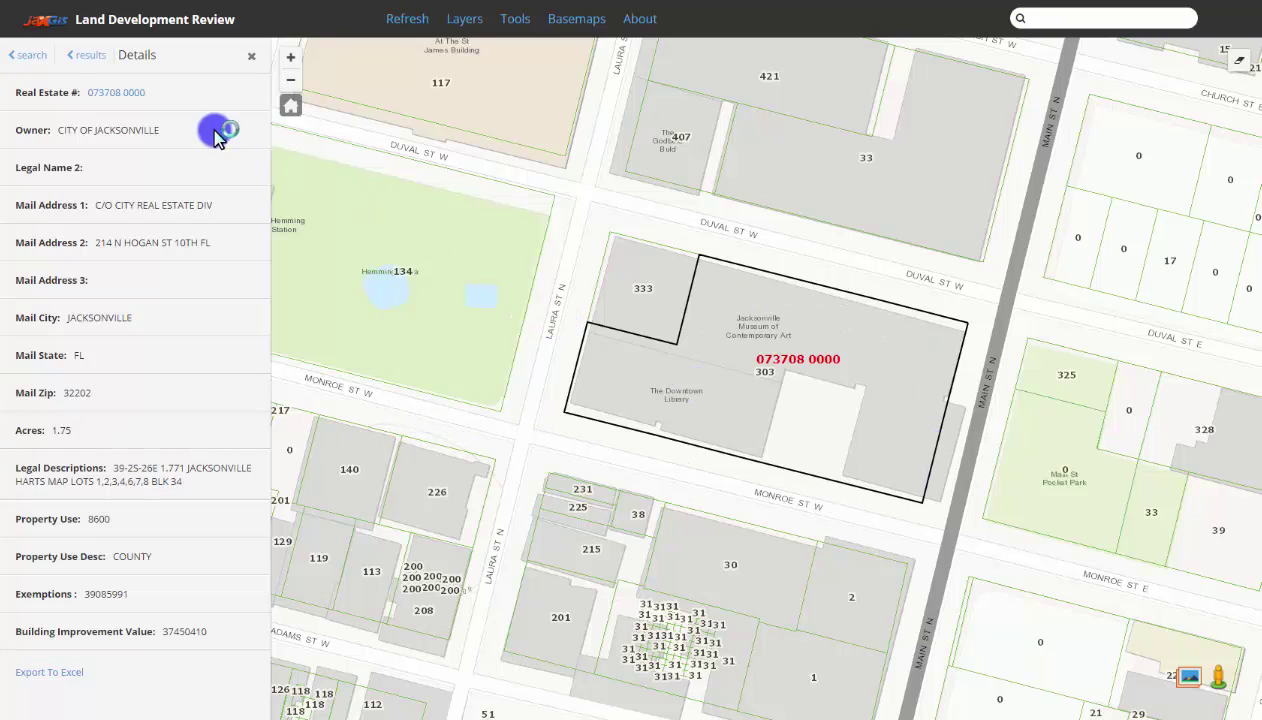
left_click(88, 57)
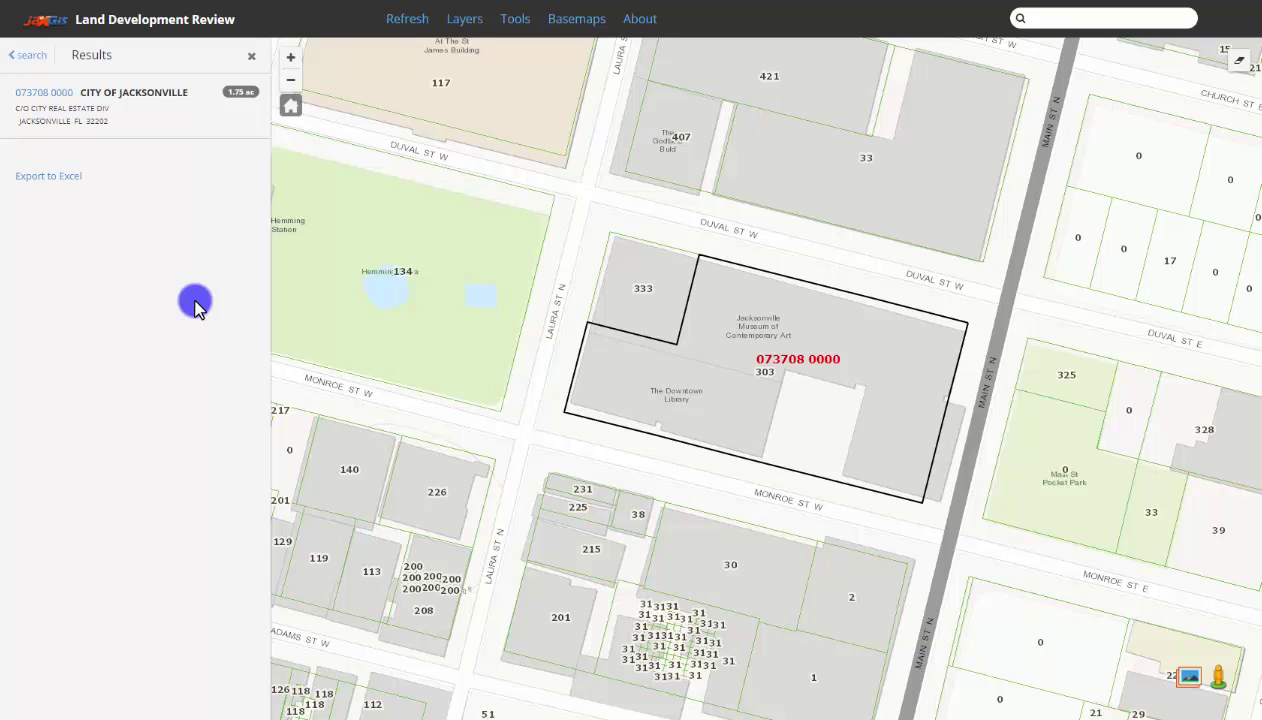
left_click(40, 58)
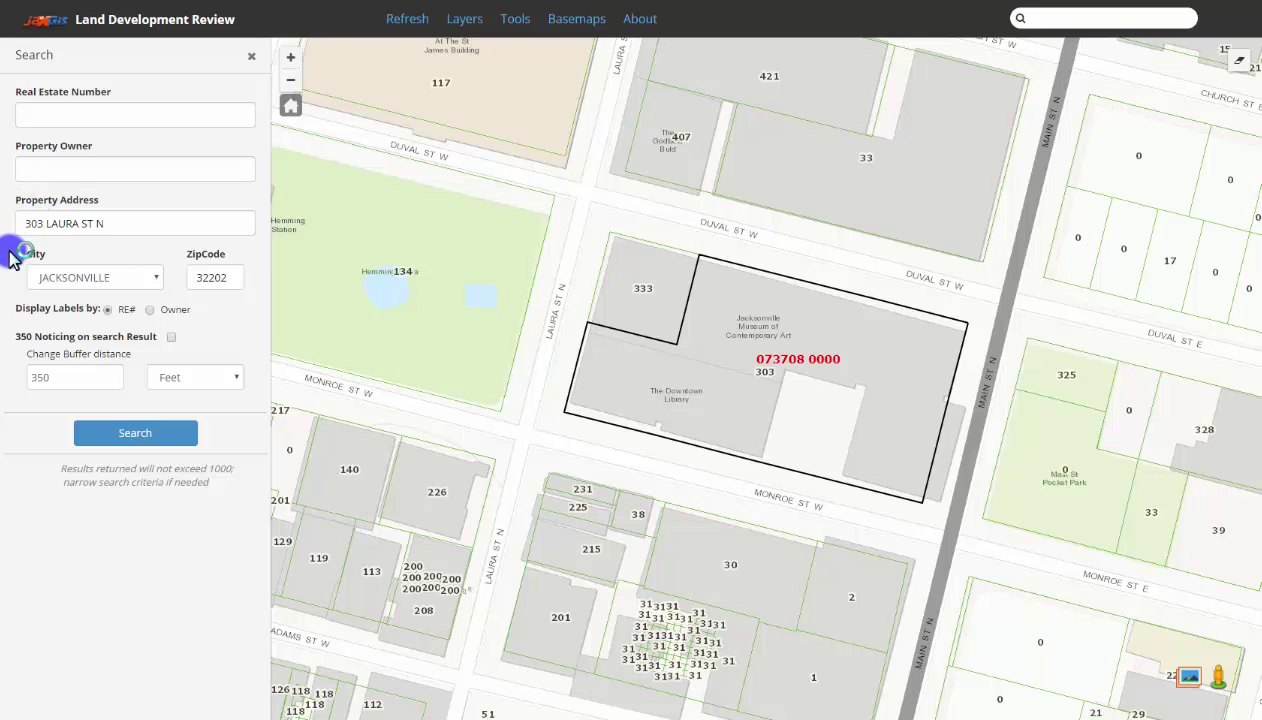
- Rerun the search with 350 Noticing enabled and dismiss the returned-parcels alert
left_click(171, 337)
left_click(158, 436)
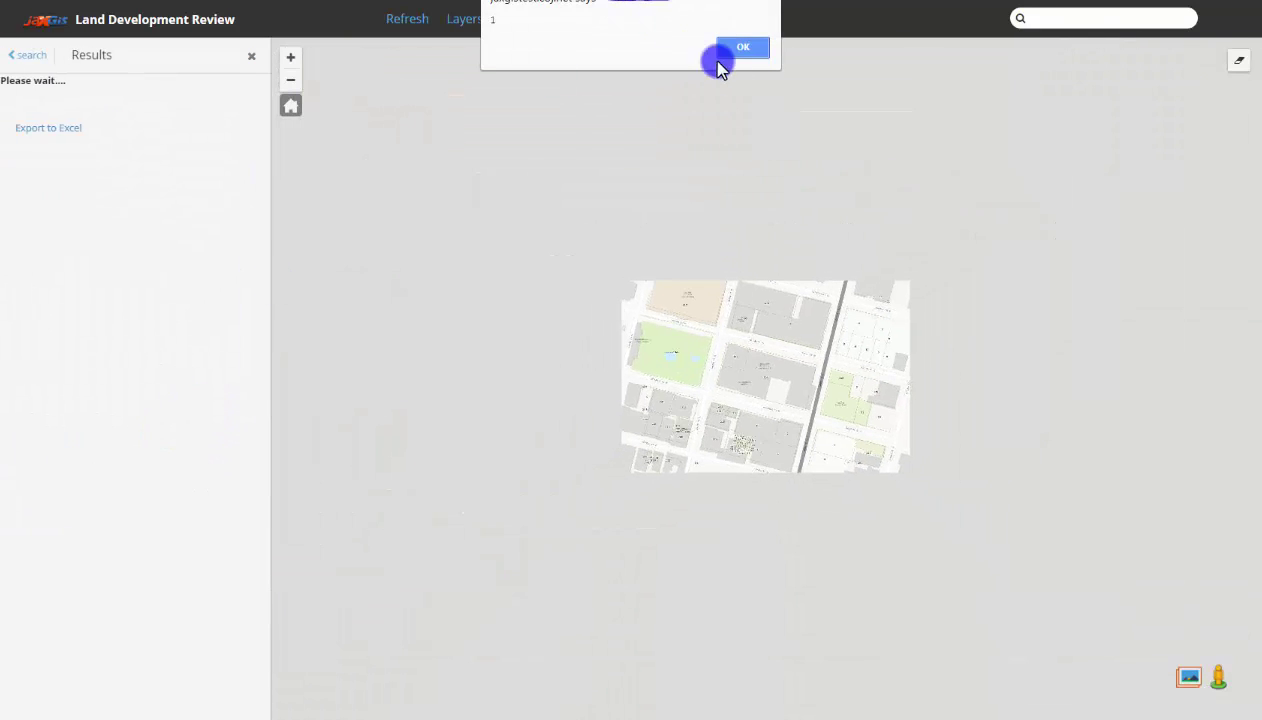
left_click(742, 47)
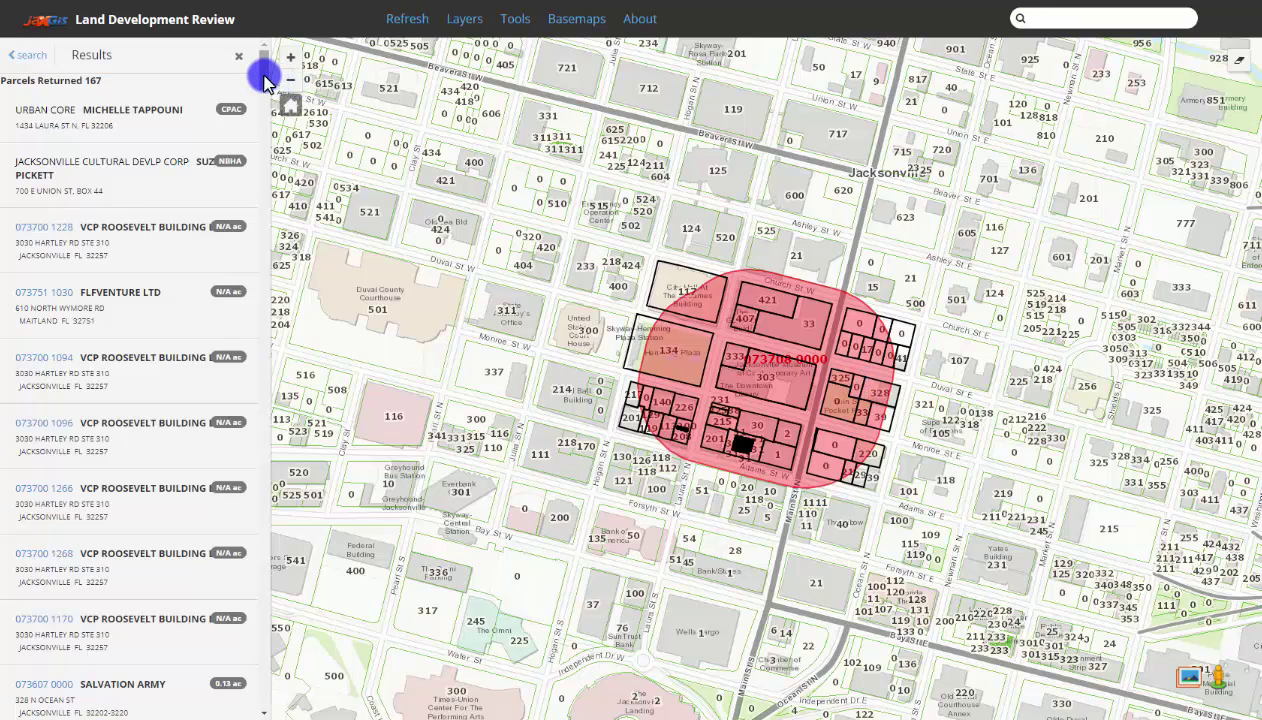
- Export the 167 surrounding parcels to Excel and return to the search form
left_click_drag(265, 80, 256, 703)
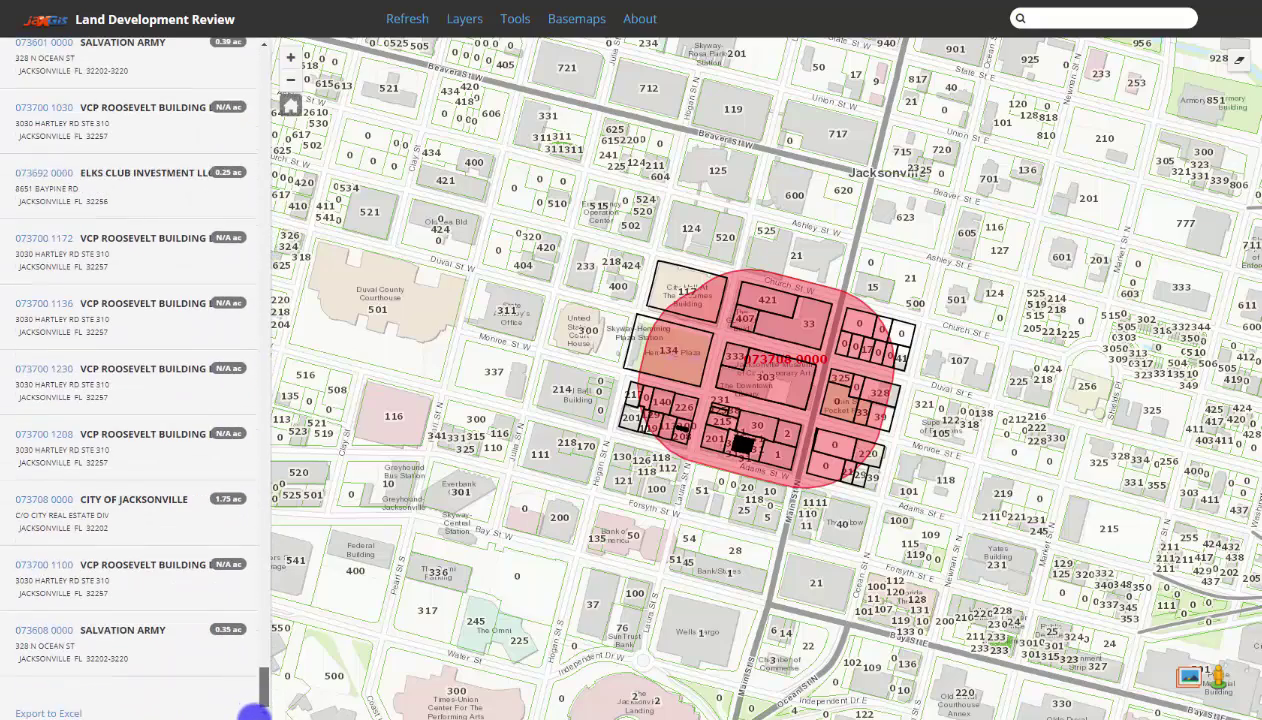
left_click(64, 713)
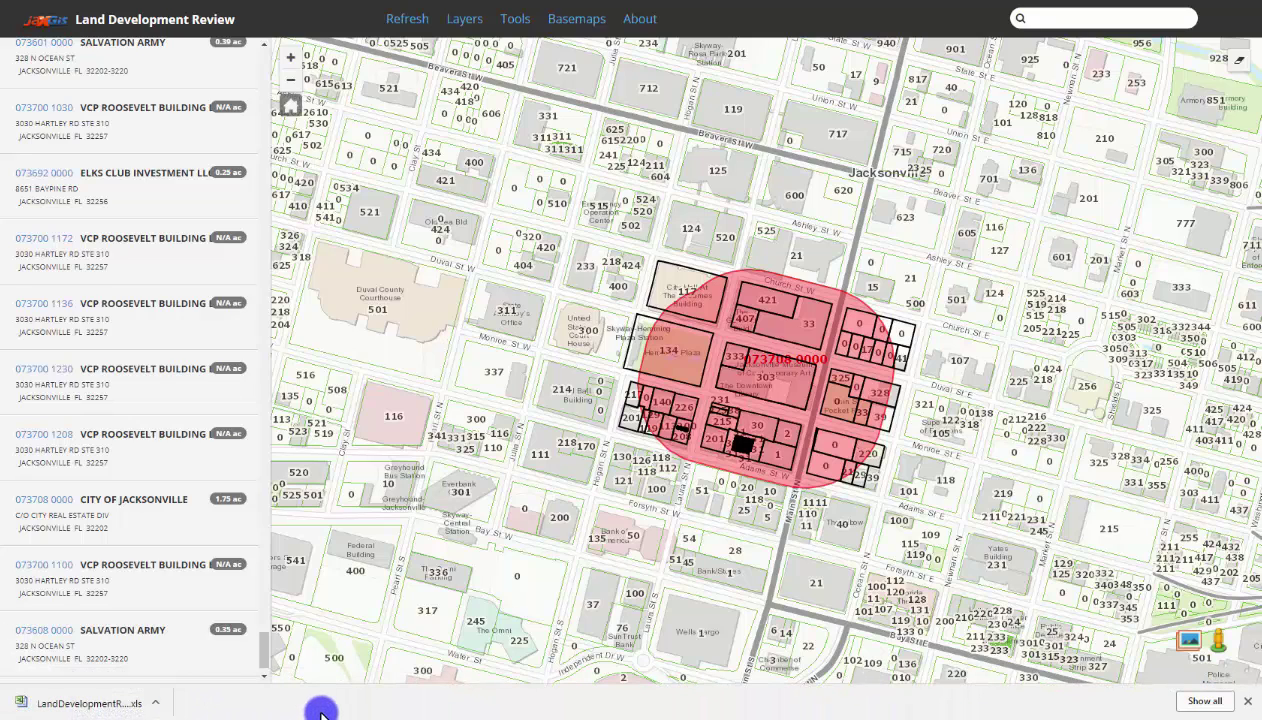
left_click(1250, 705)
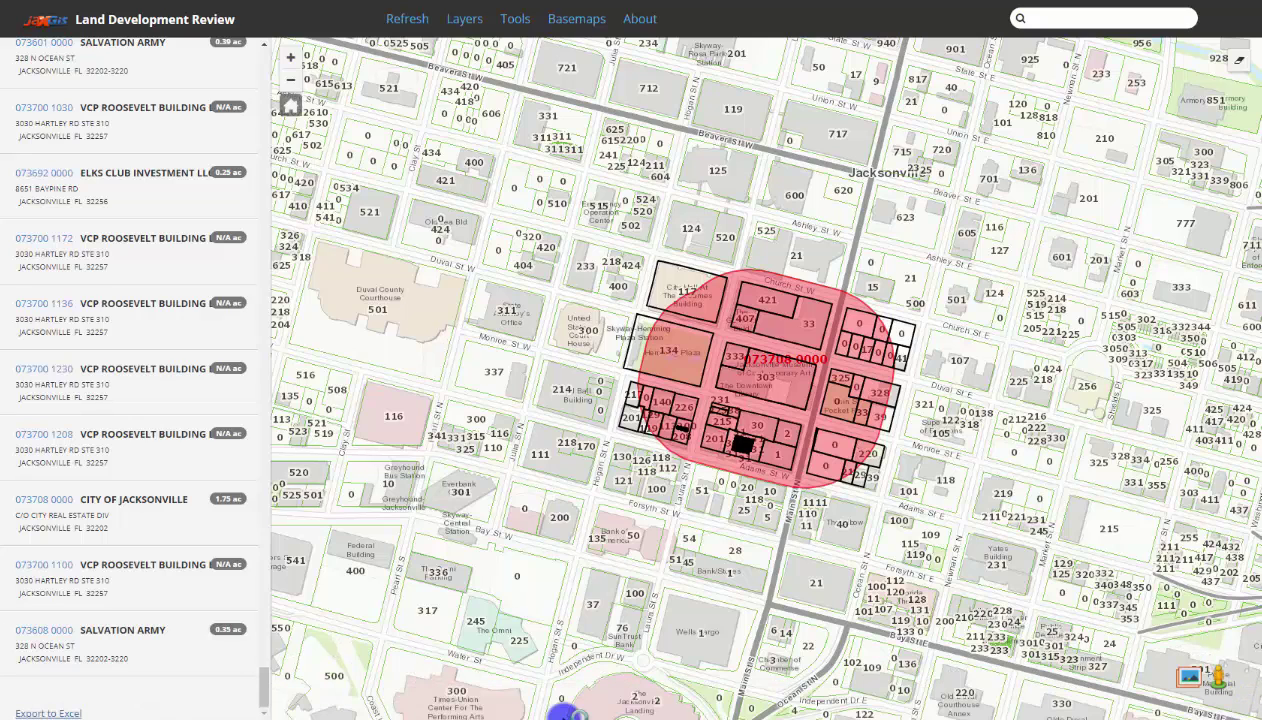
left_click_drag(262, 684, 213, 50)
left_click(22, 58)
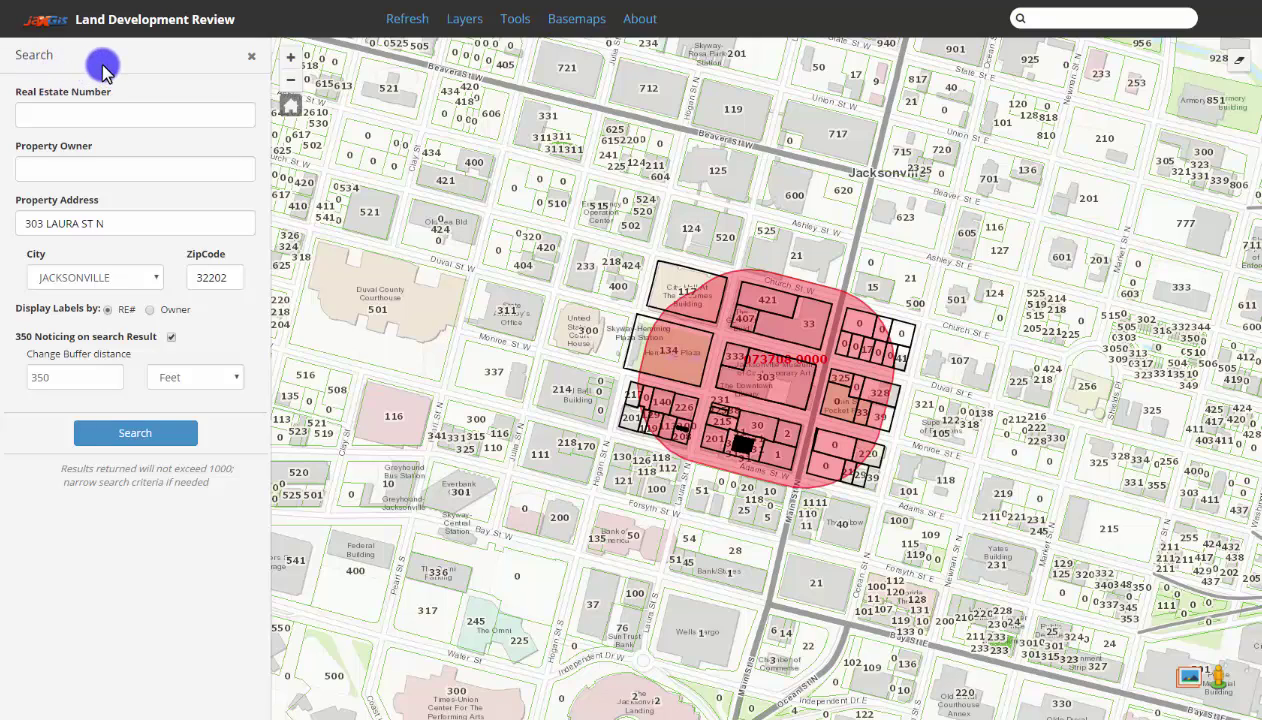
- Change the buffer distance from 350 to 1000 feet and show the Tools panel
left_click(91, 377)
double_click(91, 377)
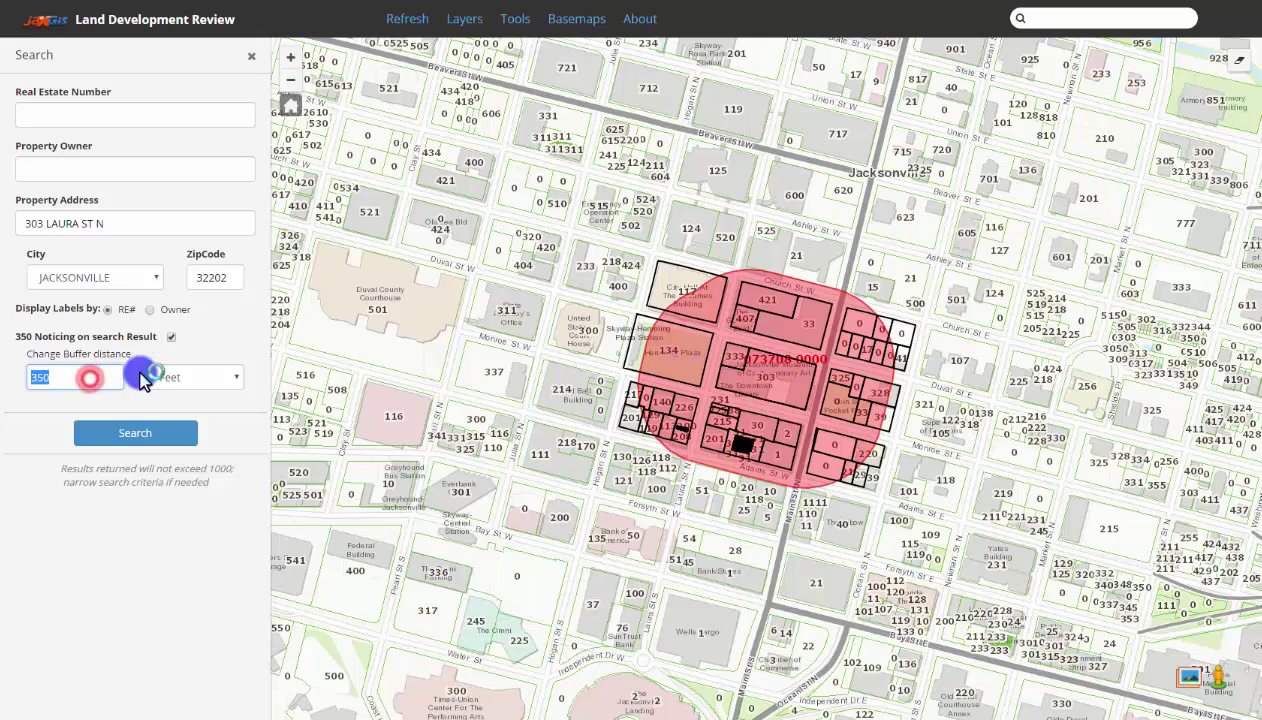
type("50")
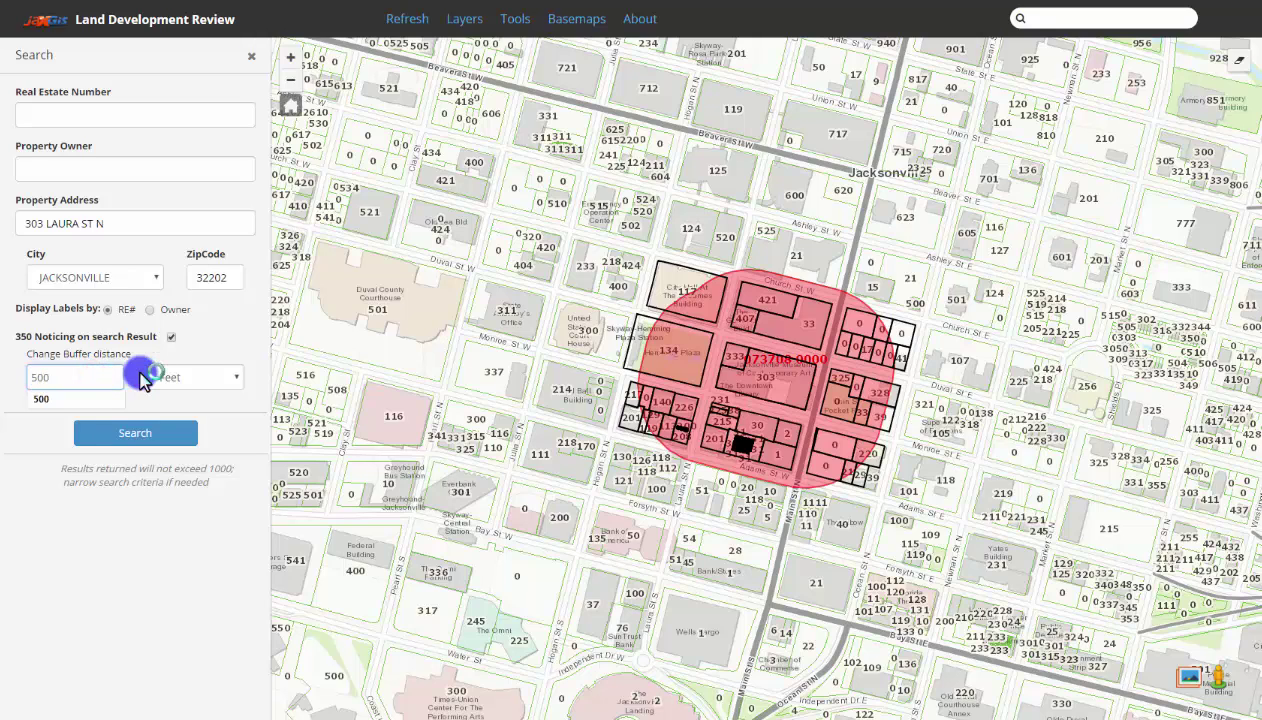
key("BackSpace")
key("BackSpace")
type("100")
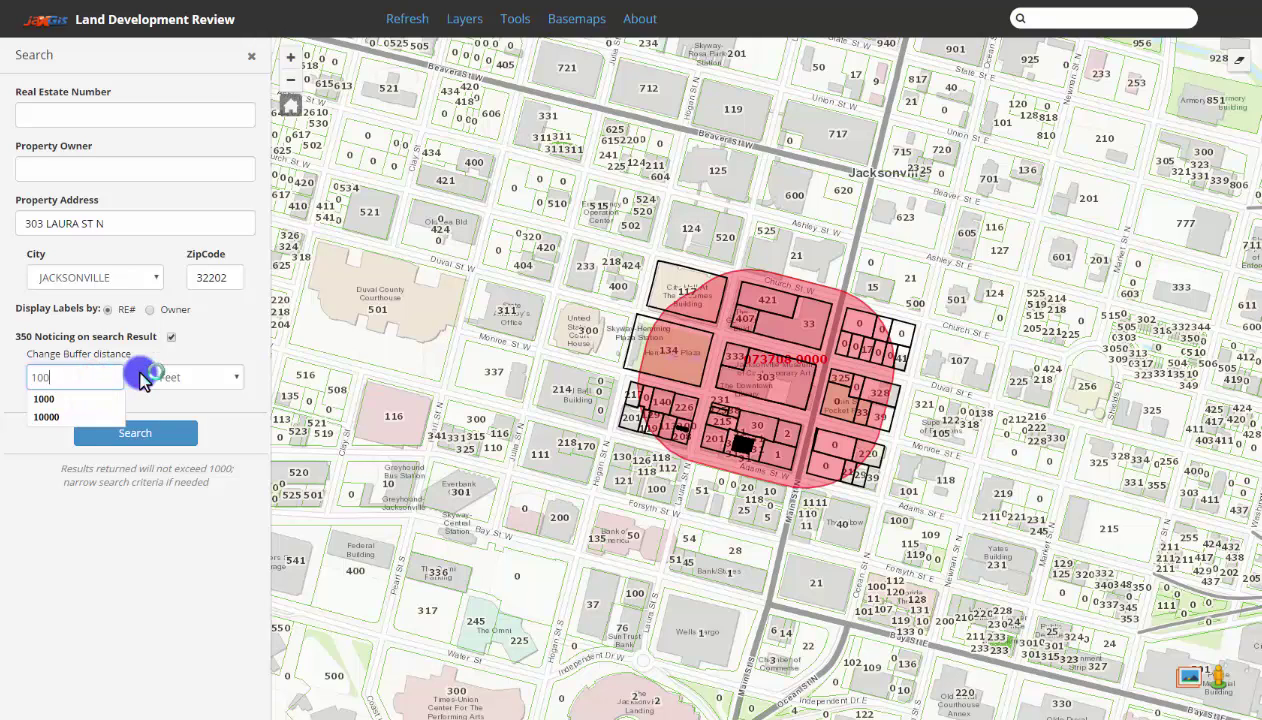
type("0")
left_click(183, 377)
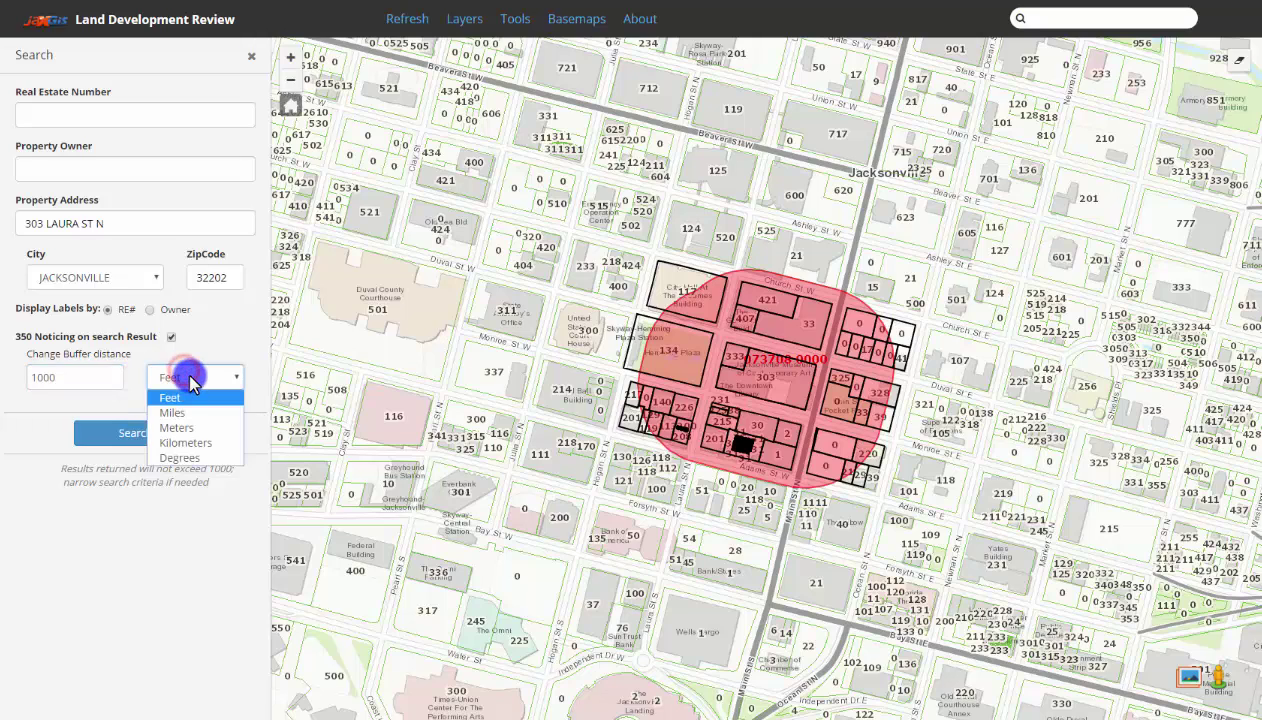
left_click(211, 380)
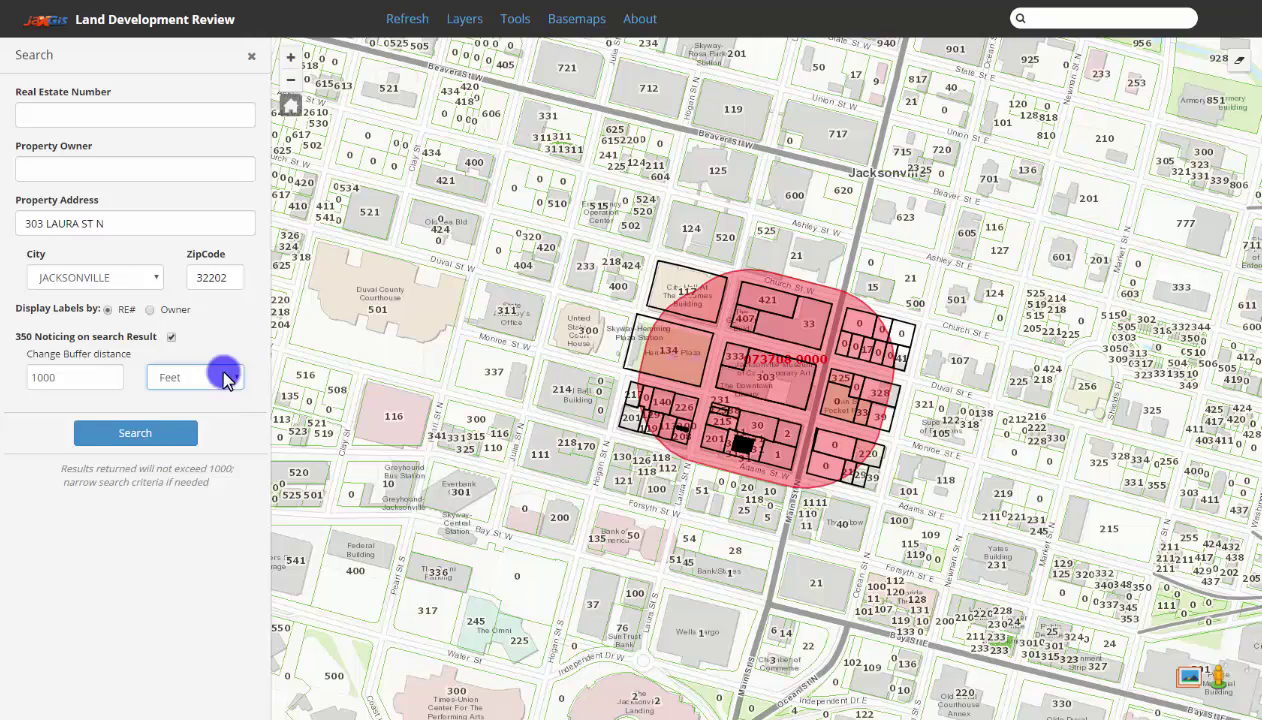
left_click(516, 24)
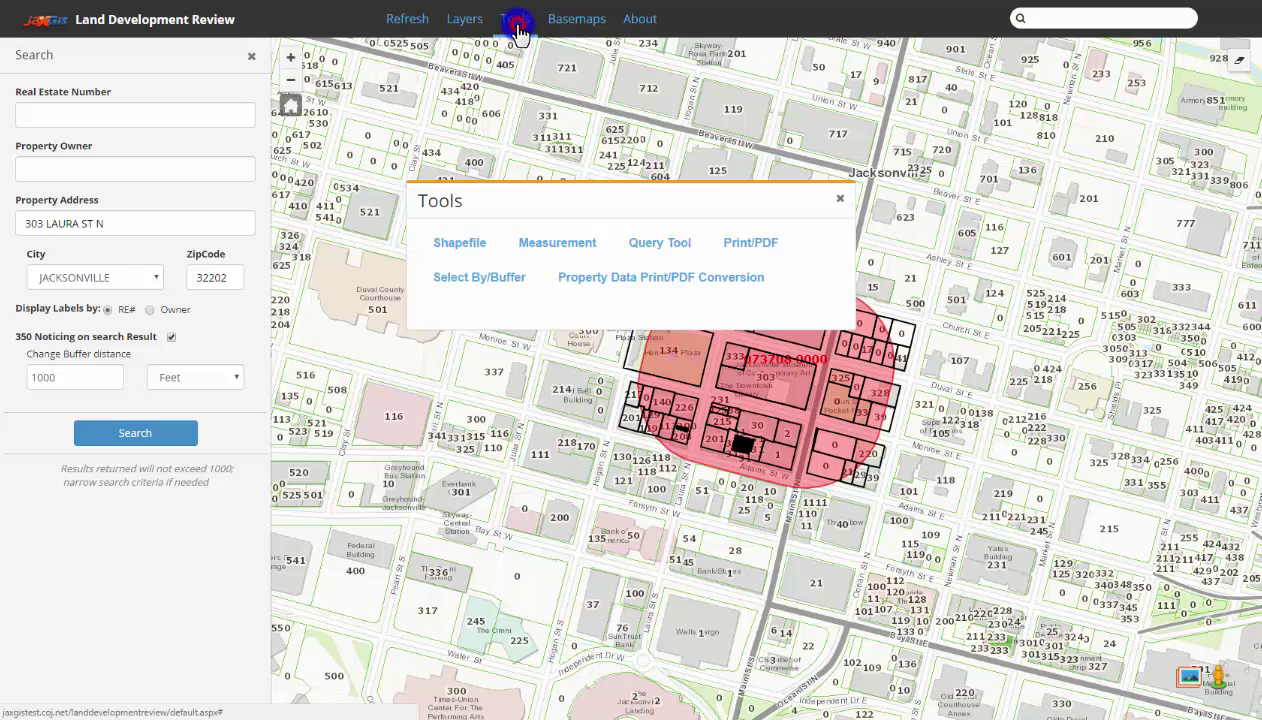
- Import all eight Polygon.* shapefile files and zoom the map to the polygon
left_click(455, 250)
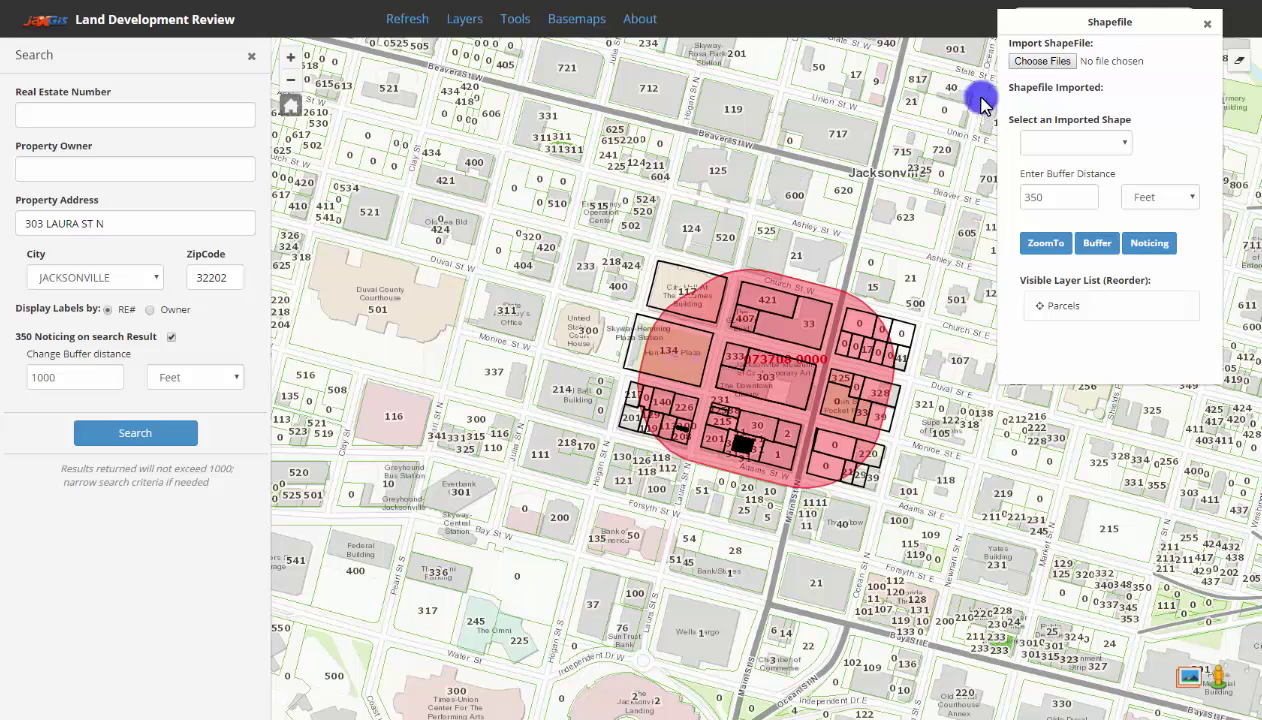
left_click(1042, 61)
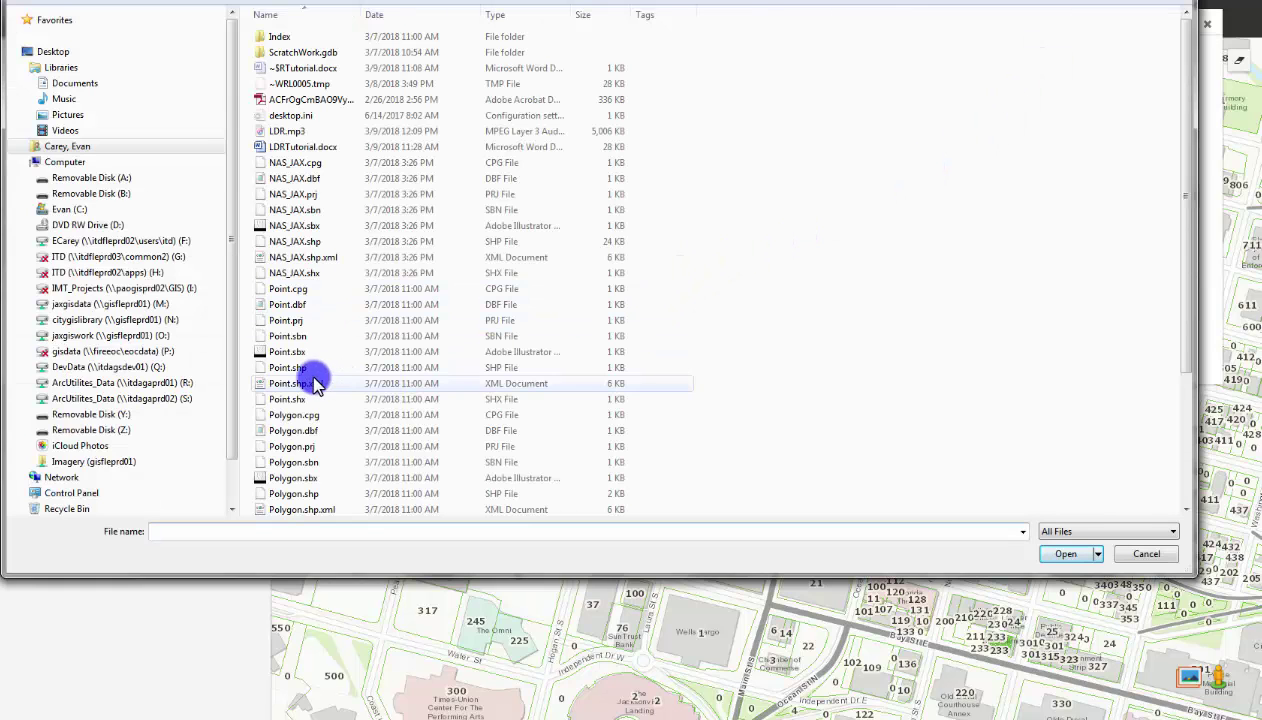
left_click(296, 419)
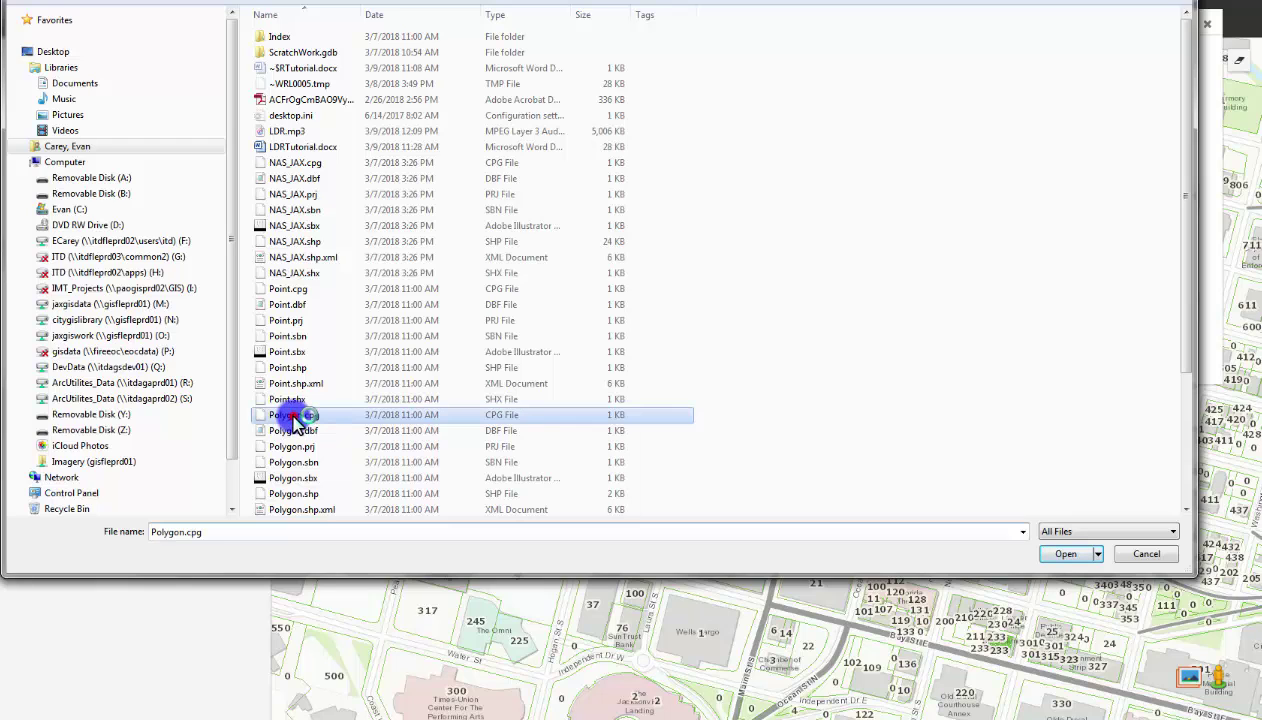
scroll(296, 419, "down", 1)
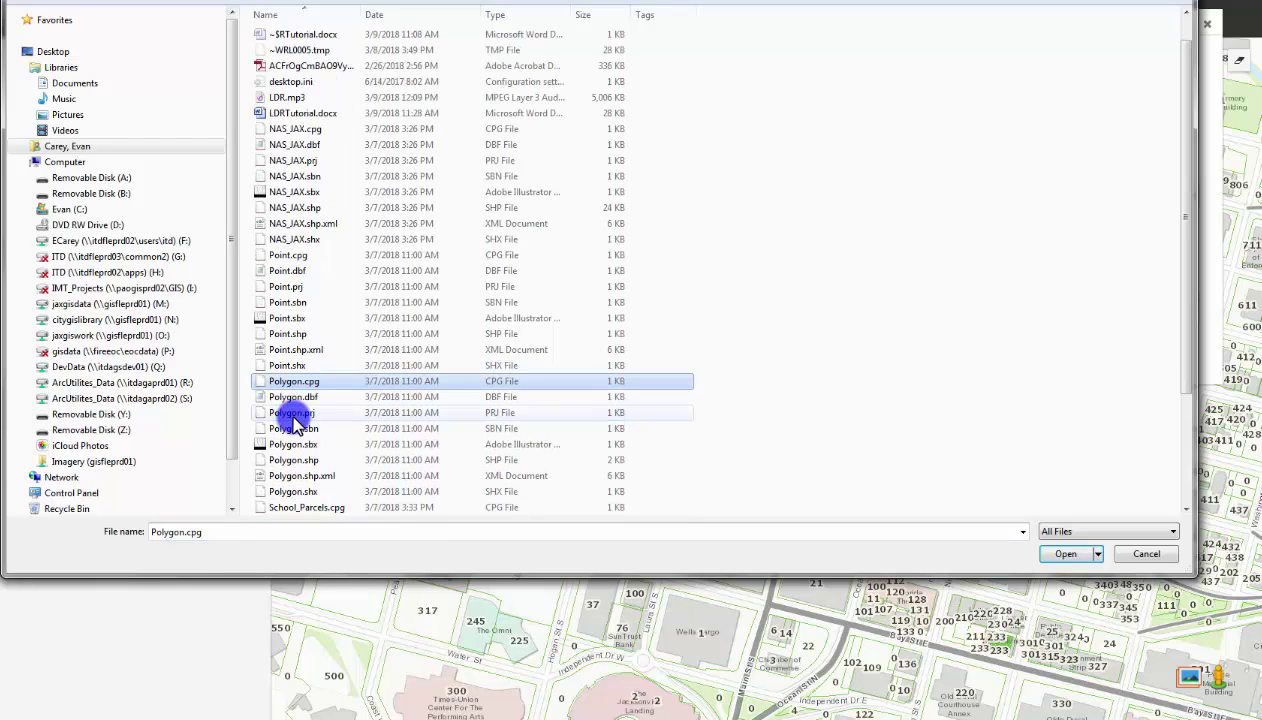
left_click(297, 493, "shift")
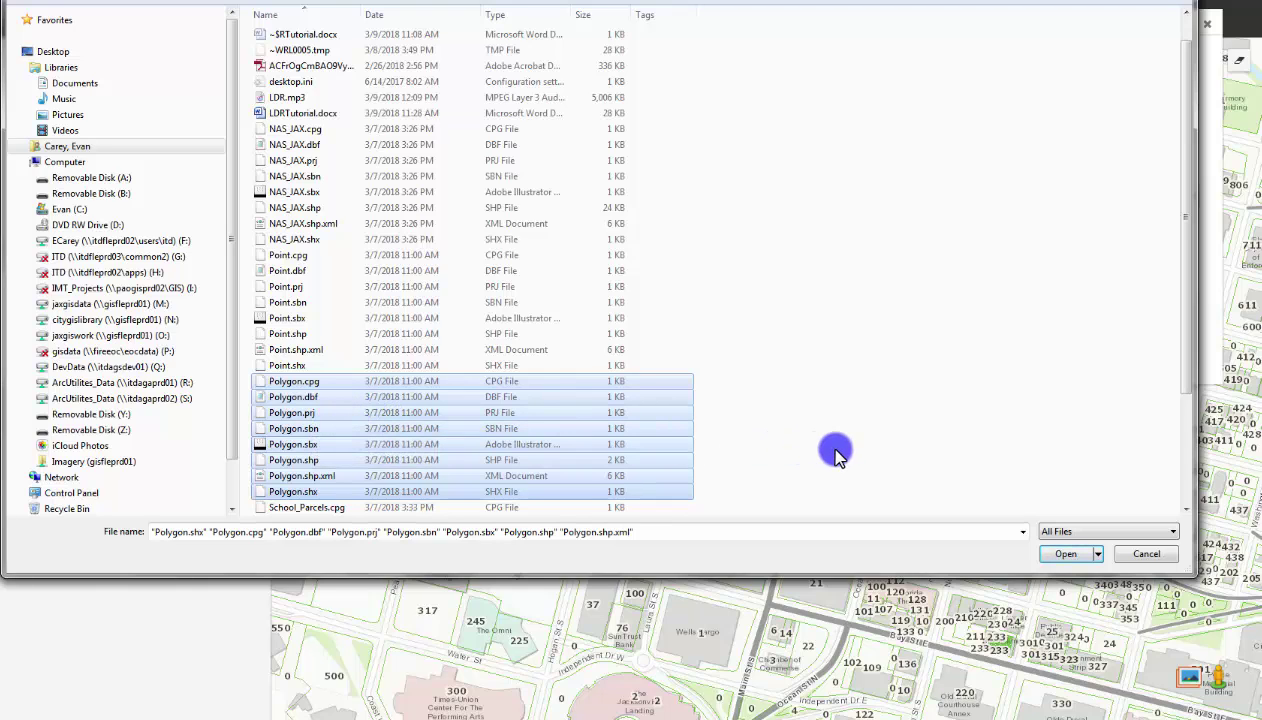
left_click(1058, 556)
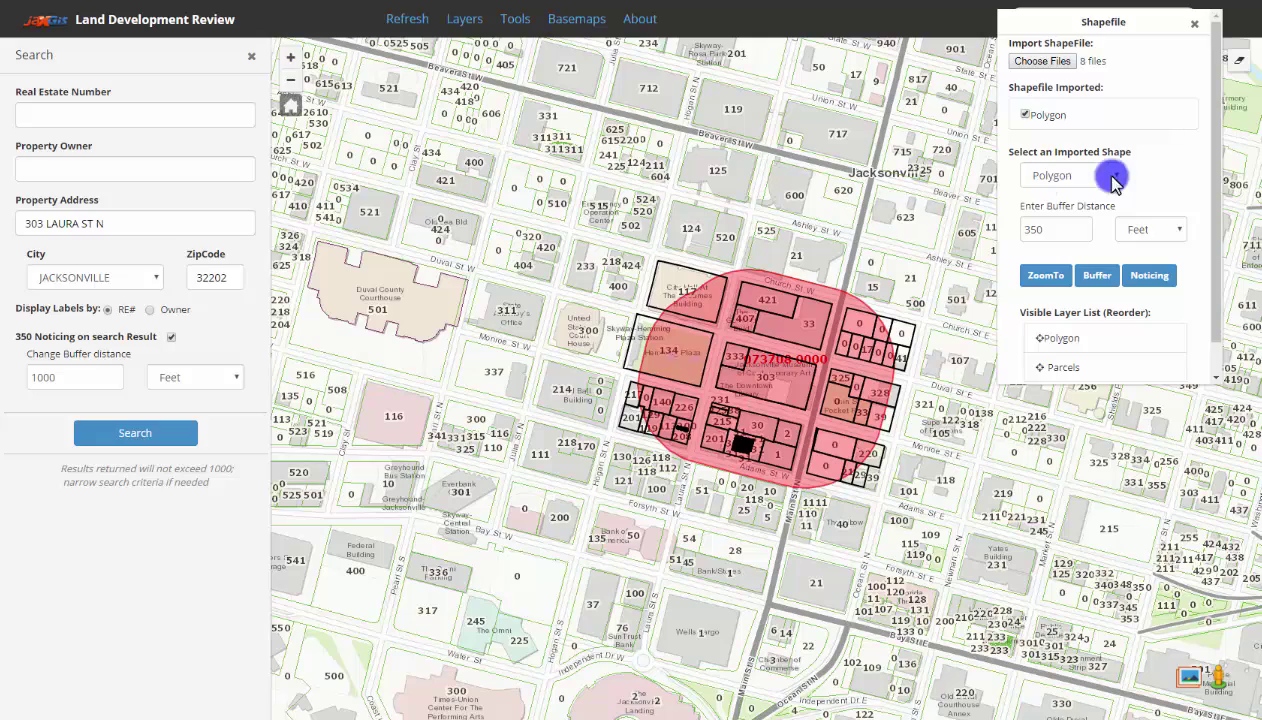
left_click(1047, 276)
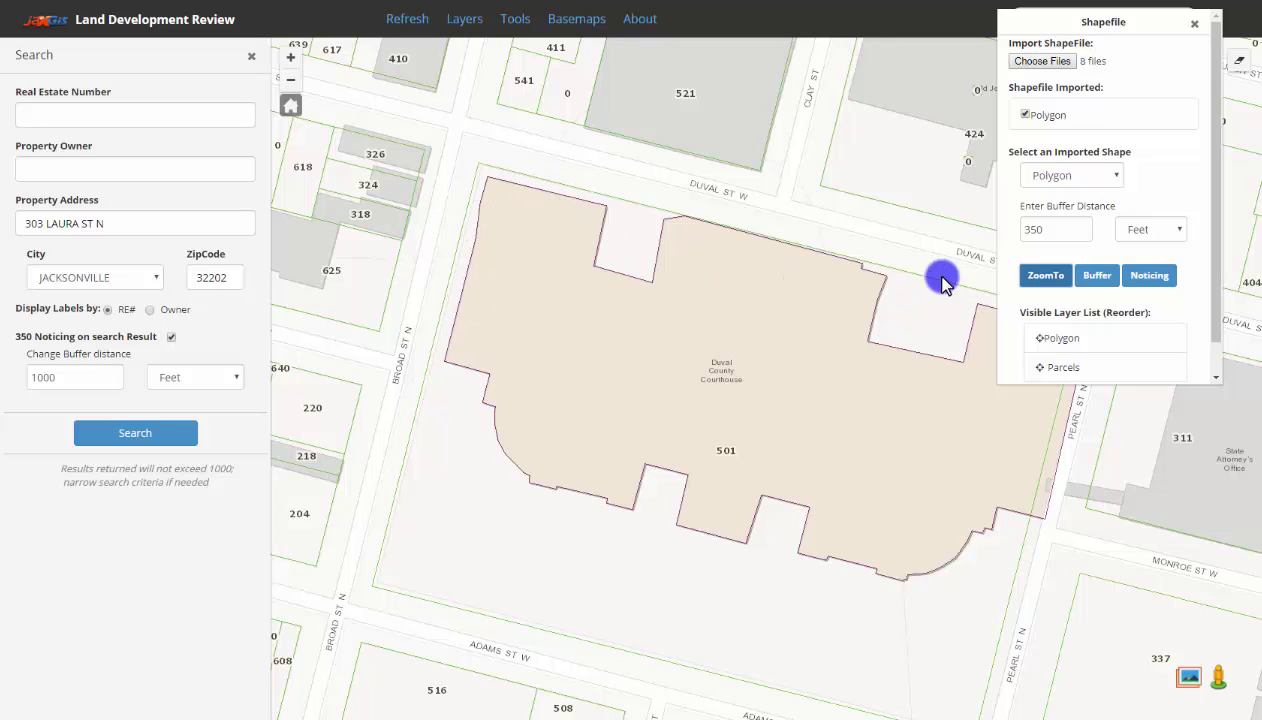
- Toggle the Polygon layer off and on, then turn on Neighborhood Associations 20171031
left_click(1026, 112)
left_click(1025, 115)
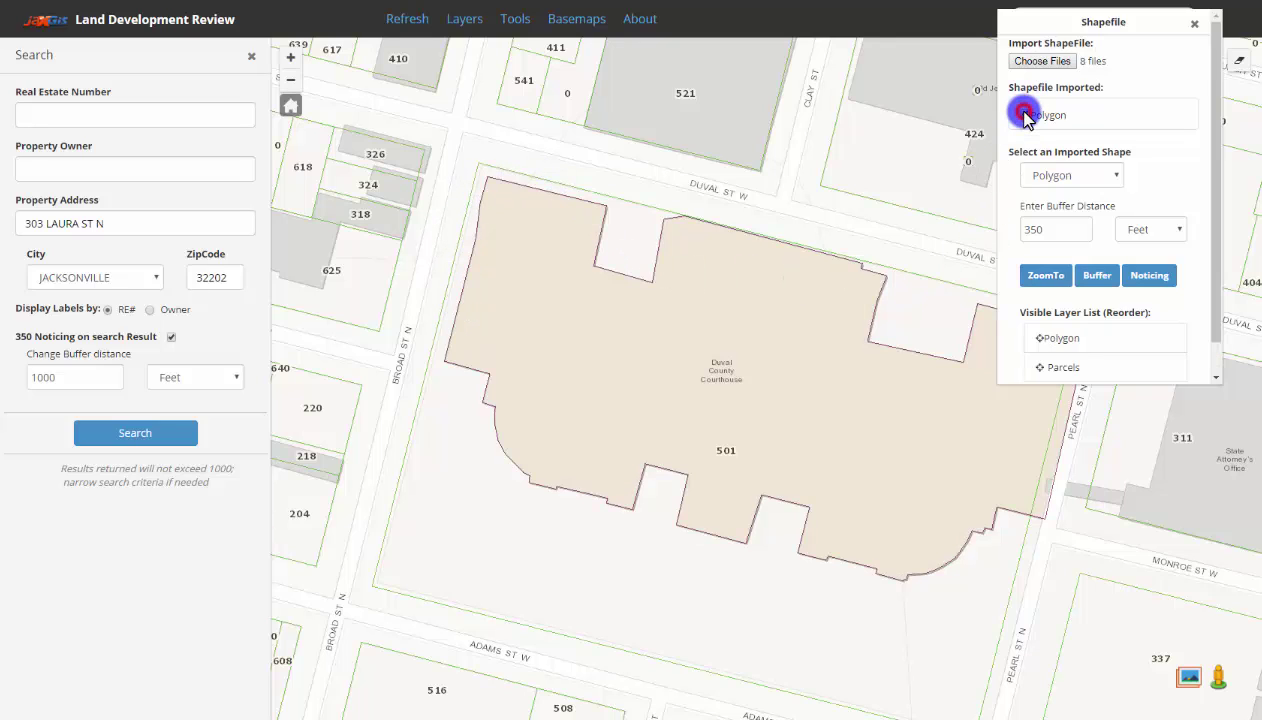
left_click(1025, 114)
left_click(1025, 114)
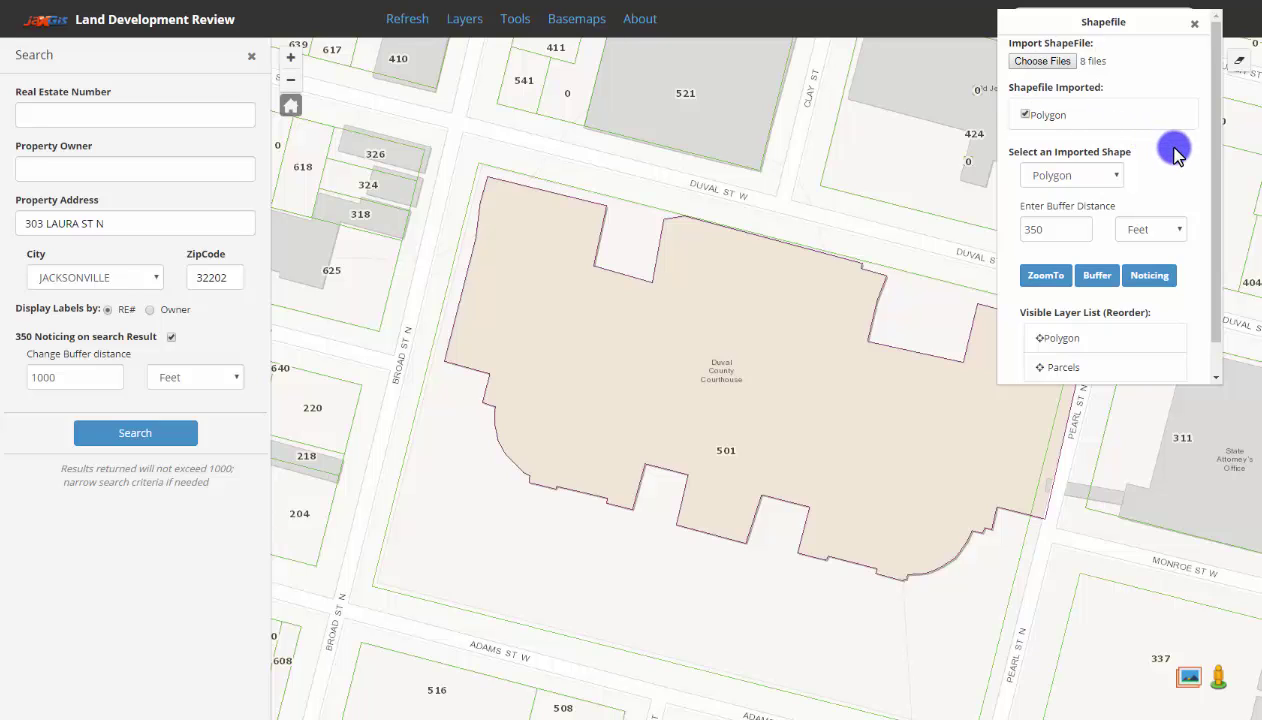
left_click(468, 30)
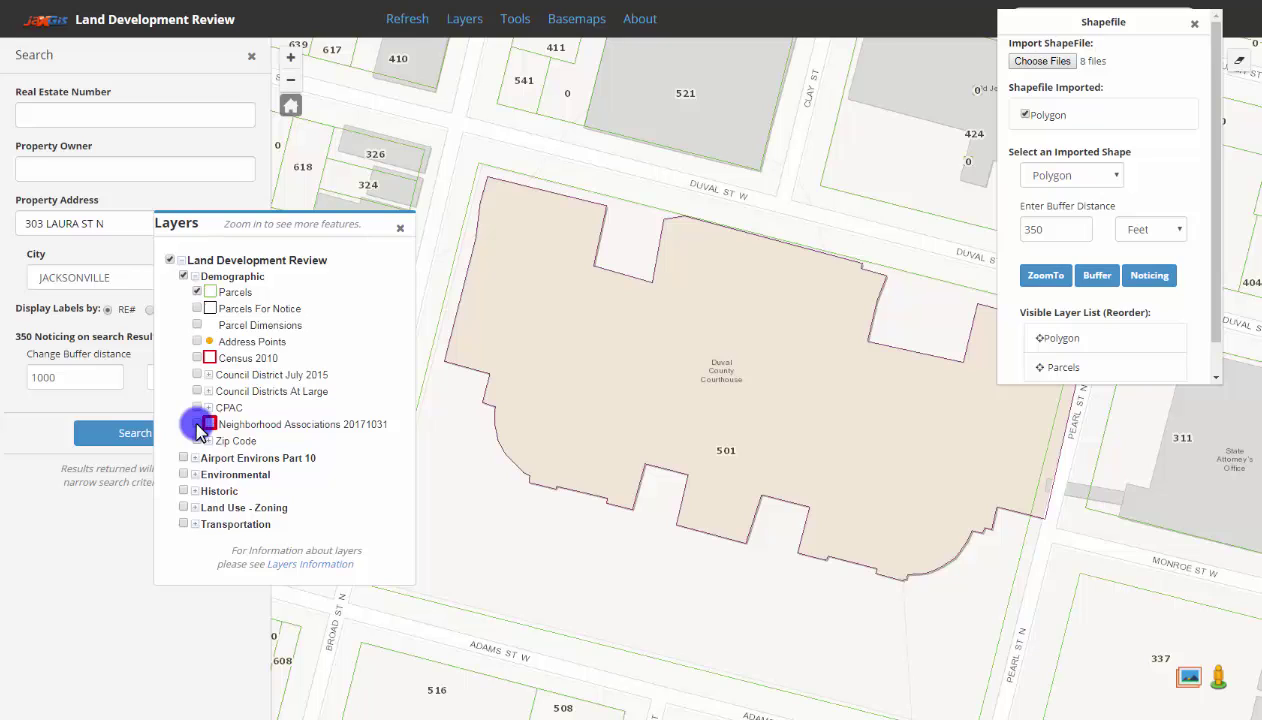
left_click(198, 424)
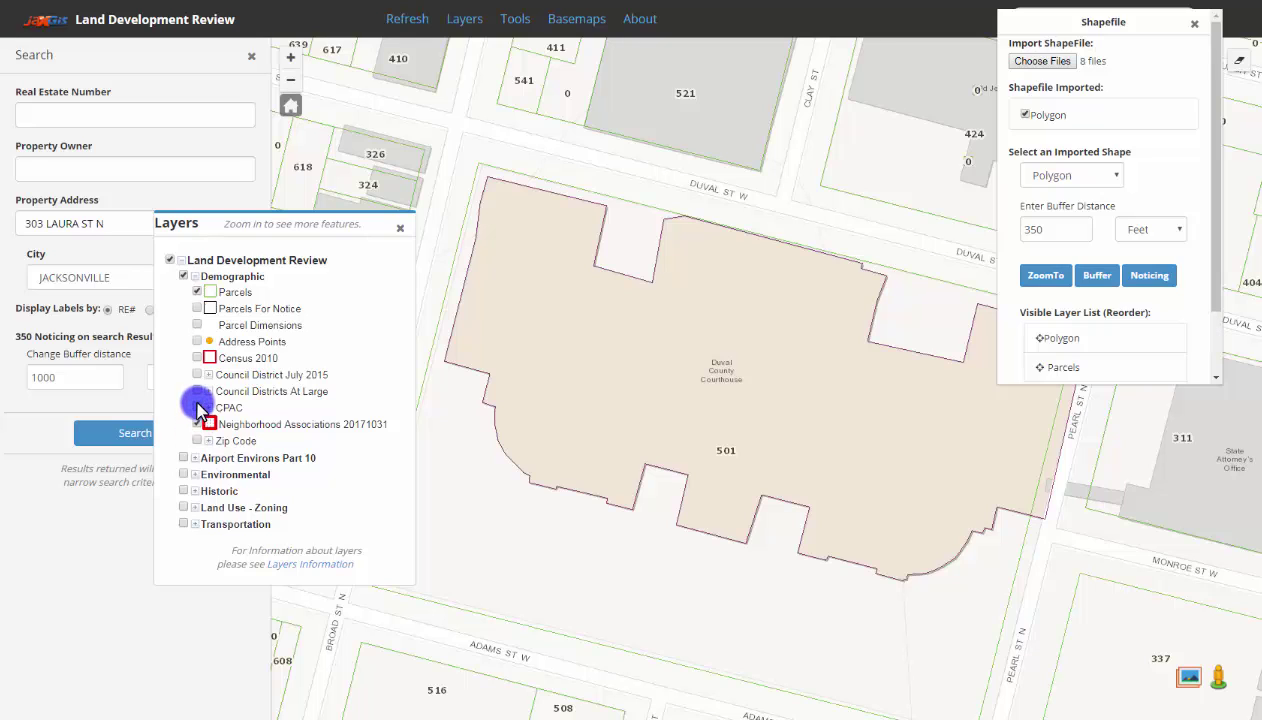
left_click(400, 228)
- Reorder the visible layers to Polygon, Neighborhood Associations, then Parcels
left_click_drag(1214, 197, 1217, 282)
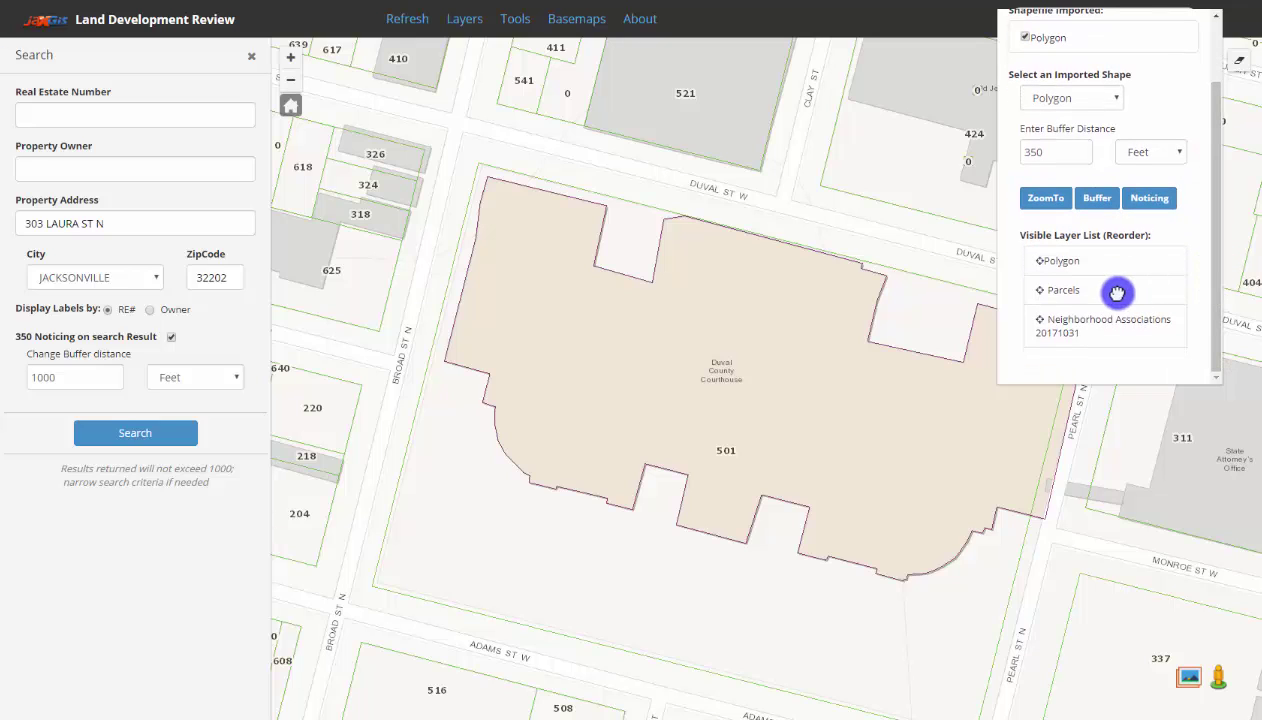
left_click_drag(1114, 292, 1116, 266)
left_click_drag(1101, 318, 1108, 264)
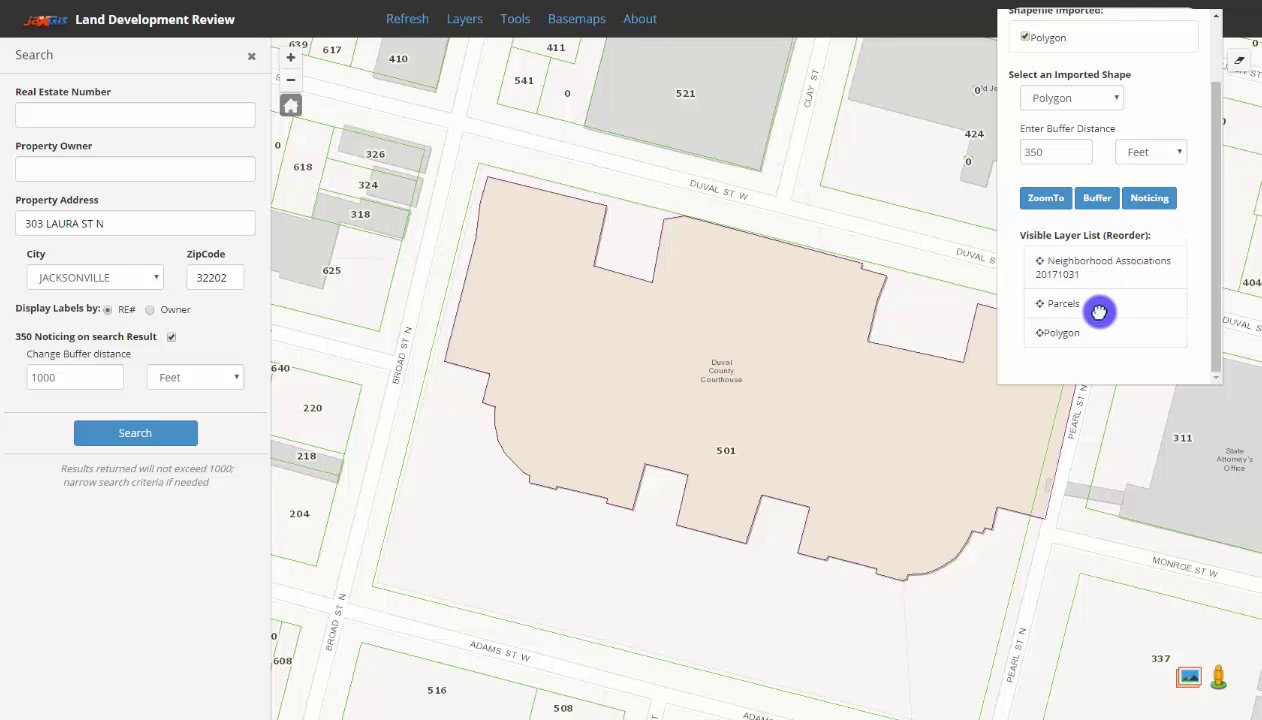
left_click_drag(1099, 330, 1104, 268)
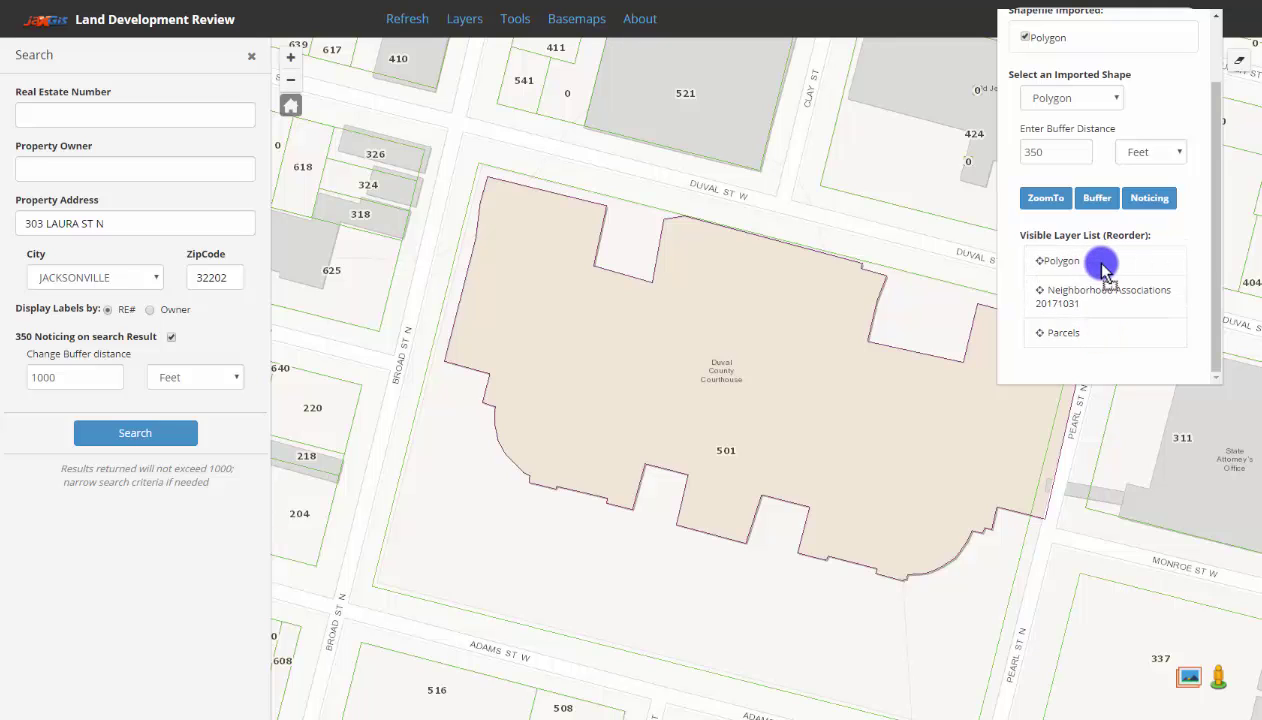
- Buffer the Polygon shape by 350 feet and run Noticing to list 55 parcels
left_click(1098, 199)
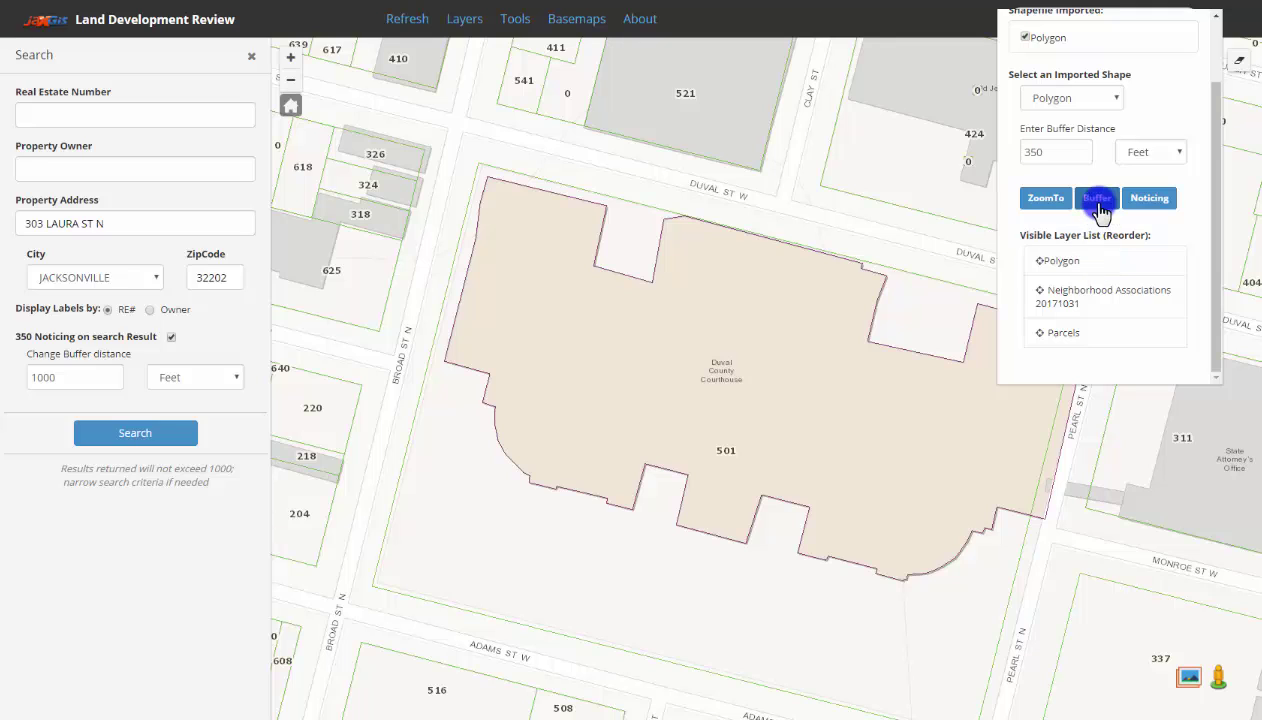
left_click(1090, 94)
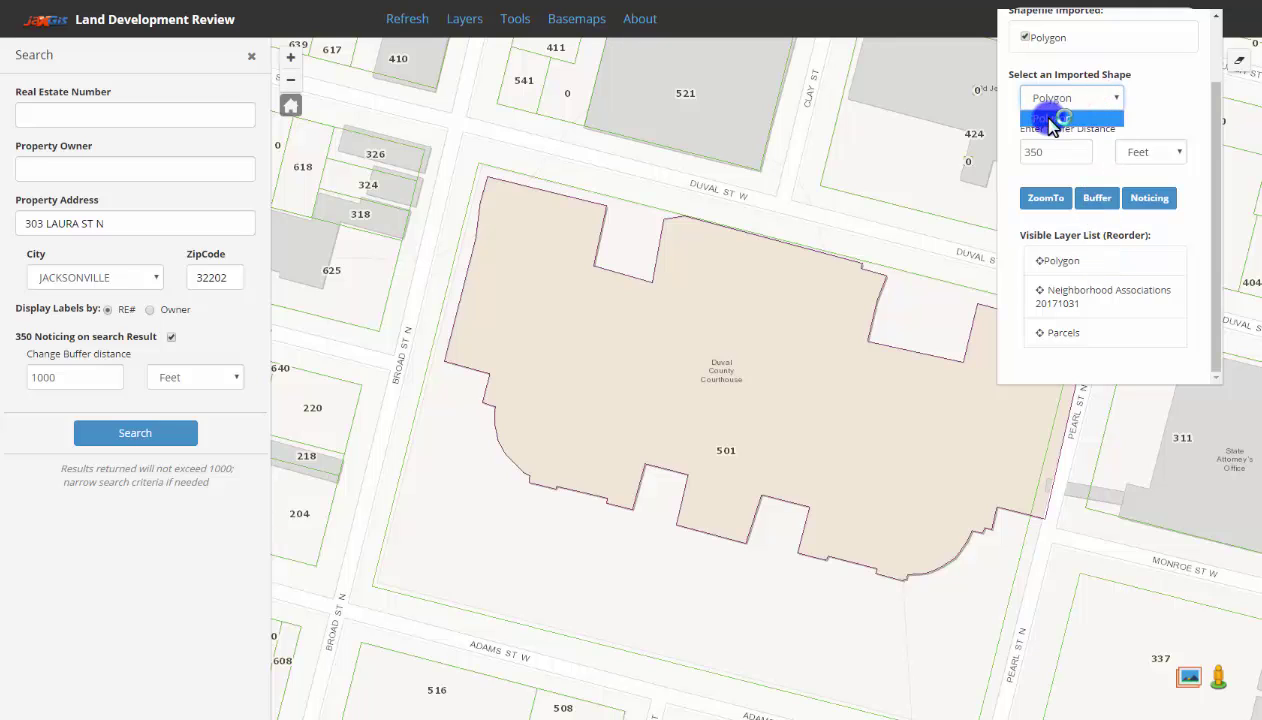
left_click(1050, 119)
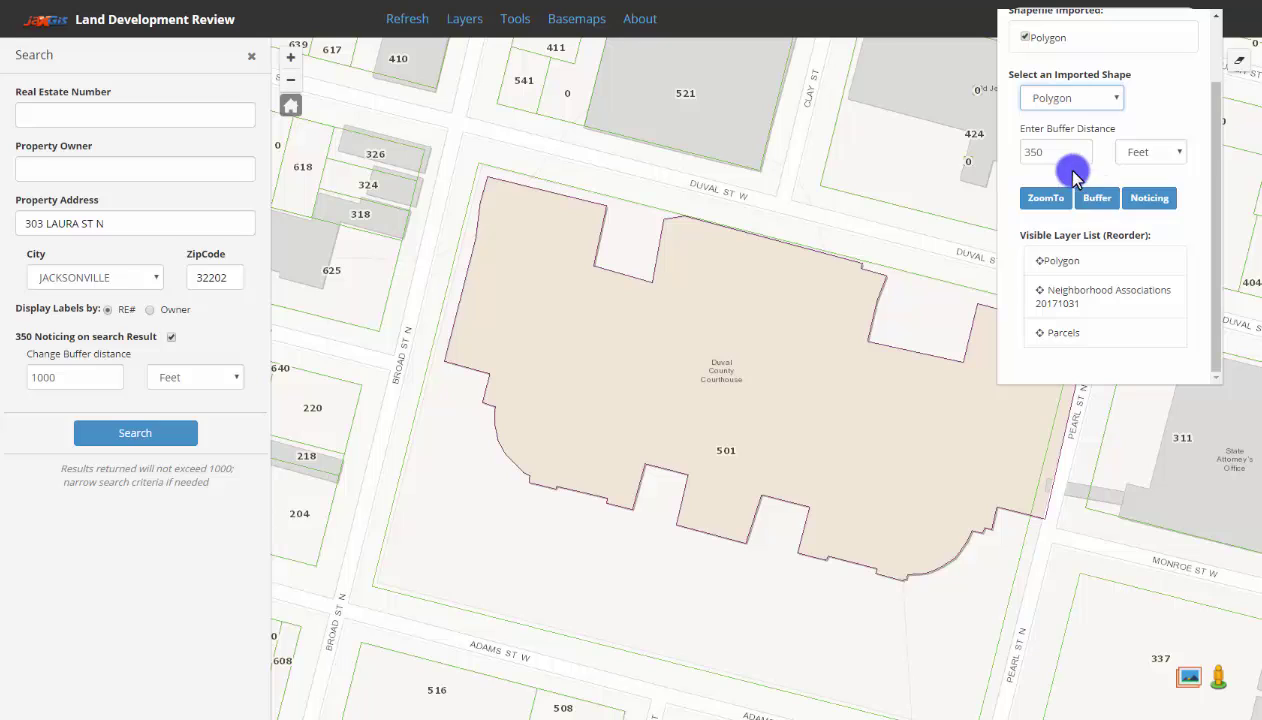
left_click(1155, 153)
left_click(1155, 151)
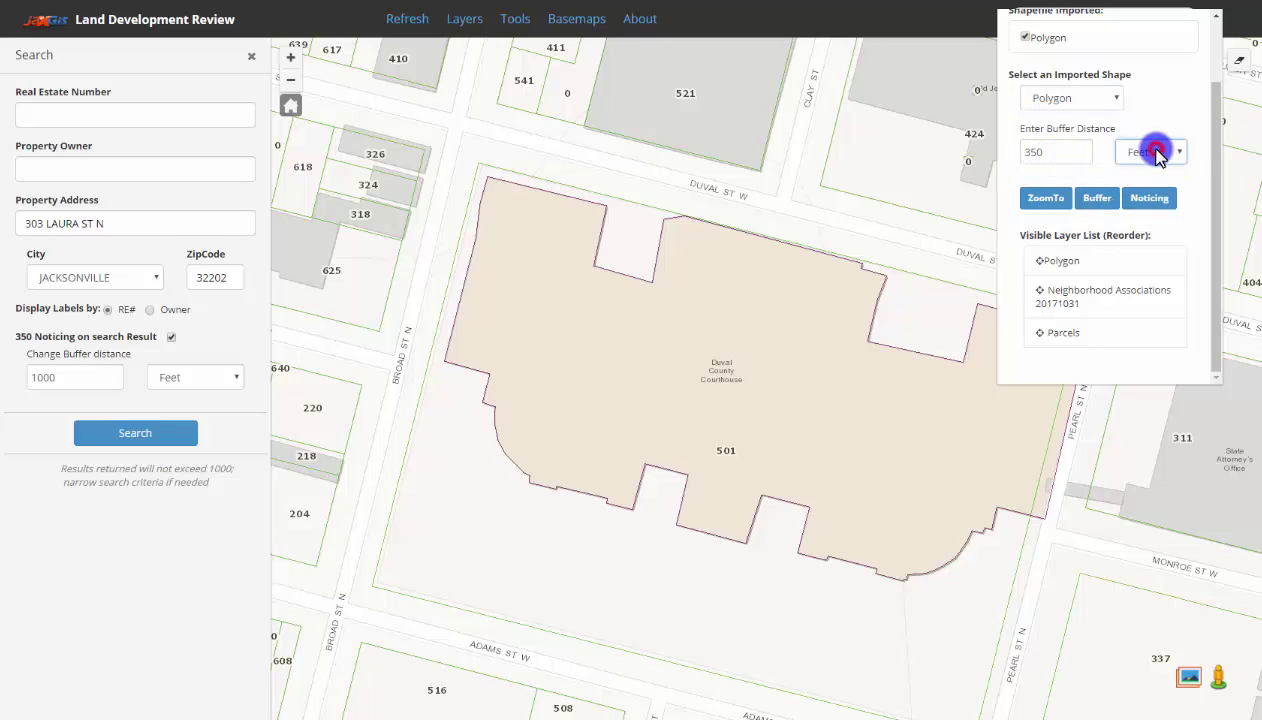
left_click(1099, 198)
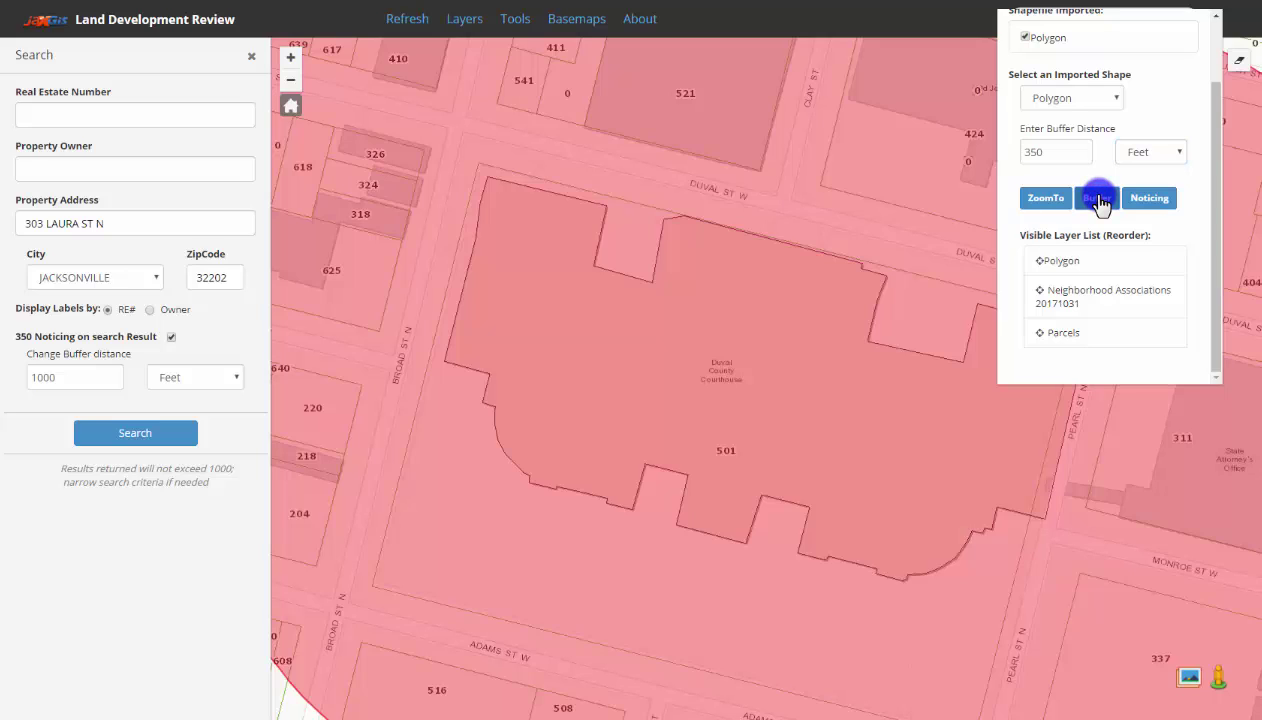
left_click(1145, 199)
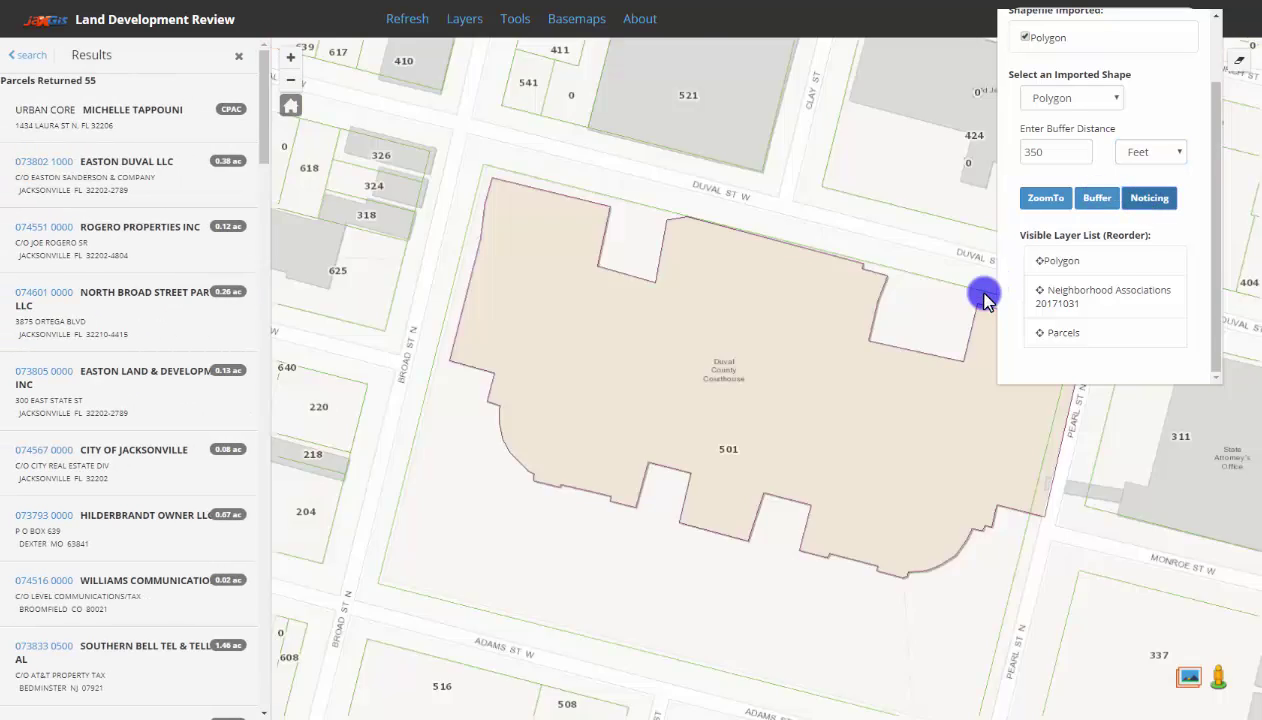